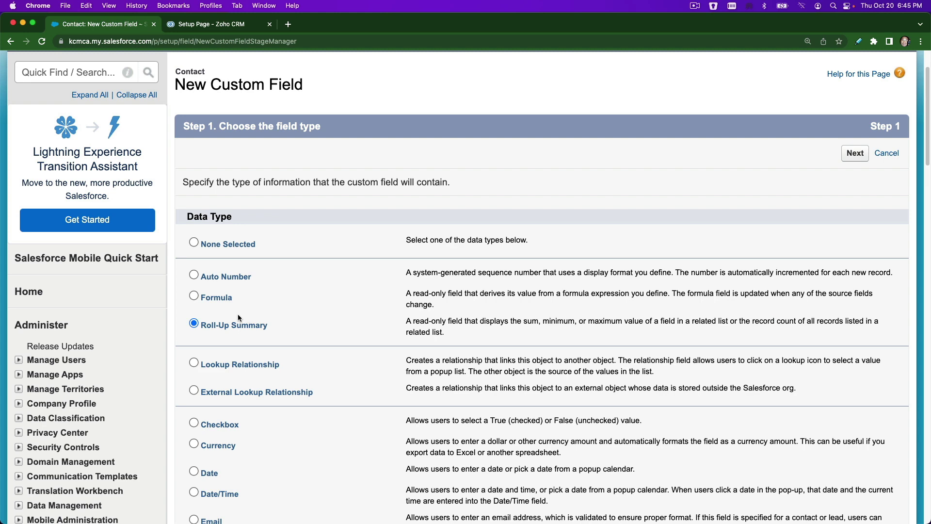
# Choose Roll-Up Summary as the Contact field type and continue to Step 2
pyautogui.click(855, 160)
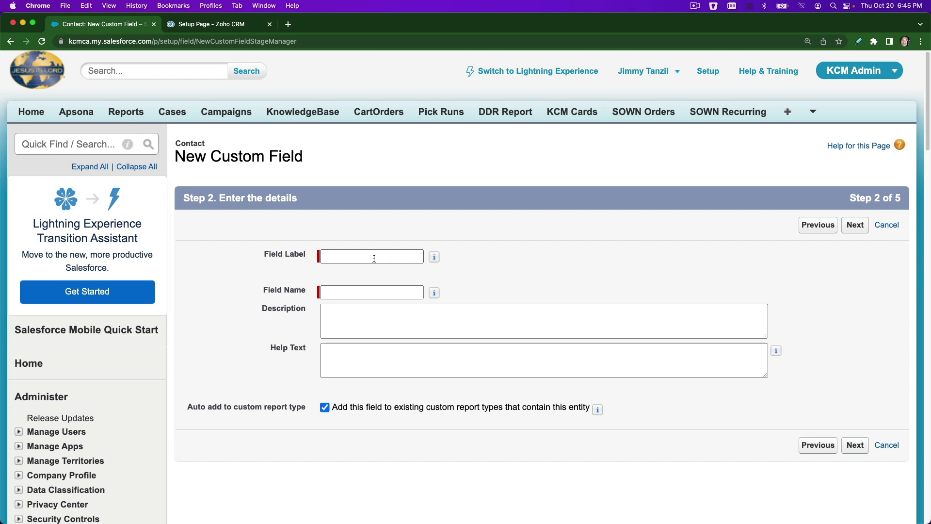
# Enter label 'Total International Giving This Year' with description 'The total international giving for the current year.' and submit
pyautogui.click(374, 258)
pyautogui.write('Total')
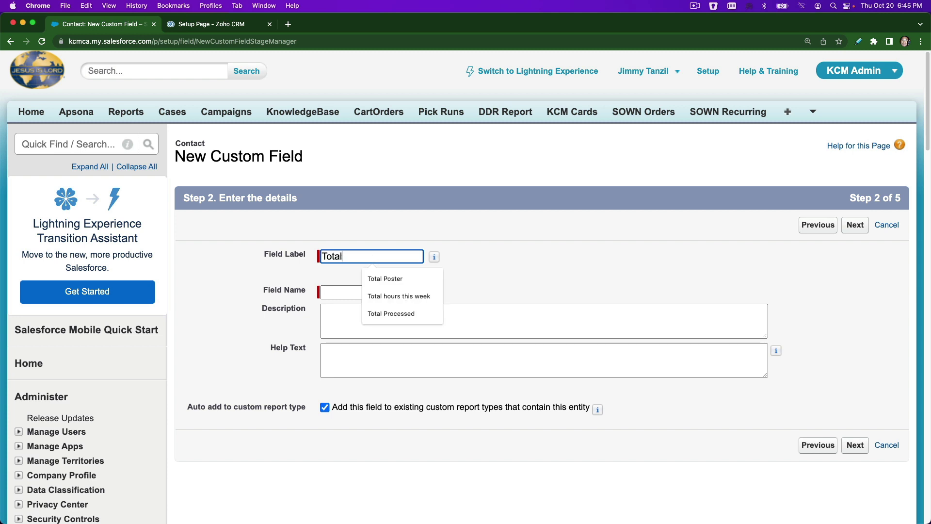
pyautogui.write(' International')
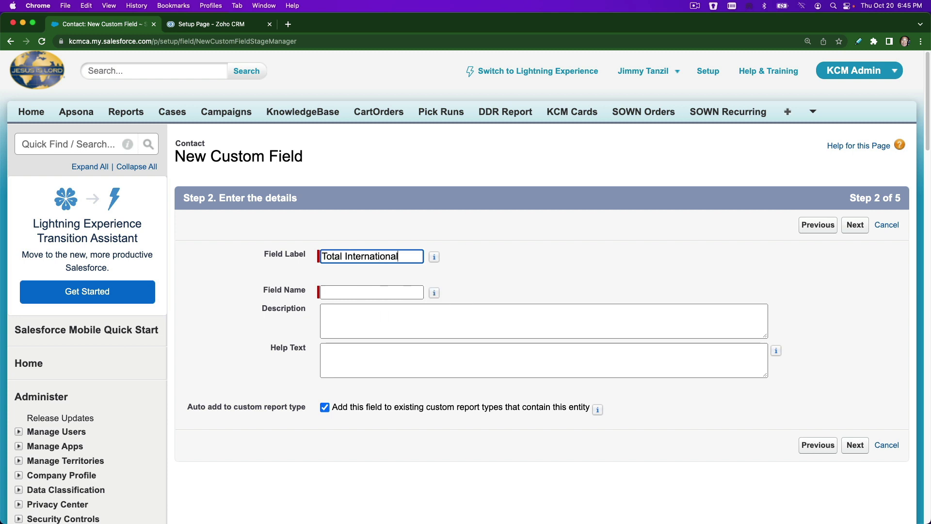
pyautogui.write(' Giving This Year')
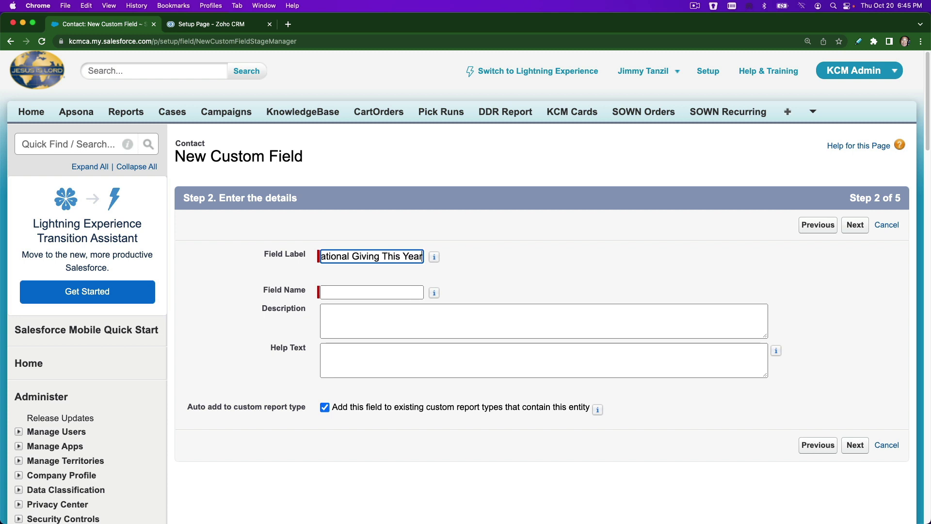
pyautogui.press('Tab')
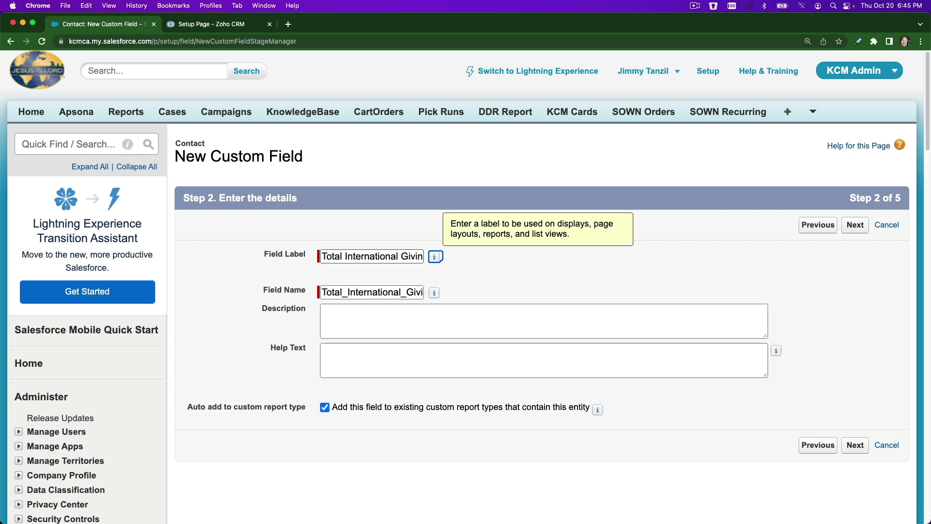
pyautogui.click(441, 312)
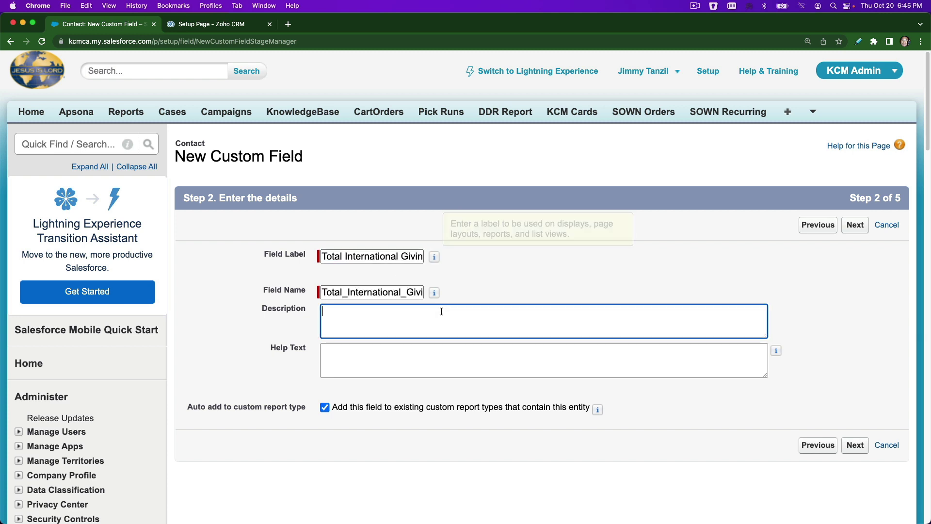
pyautogui.write('The total')
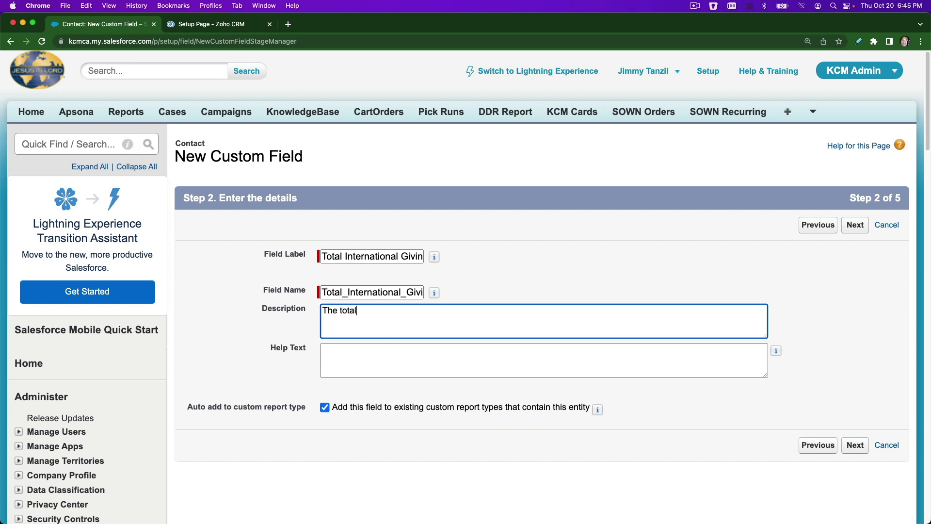
pyautogui.write(' international giving for the cur')
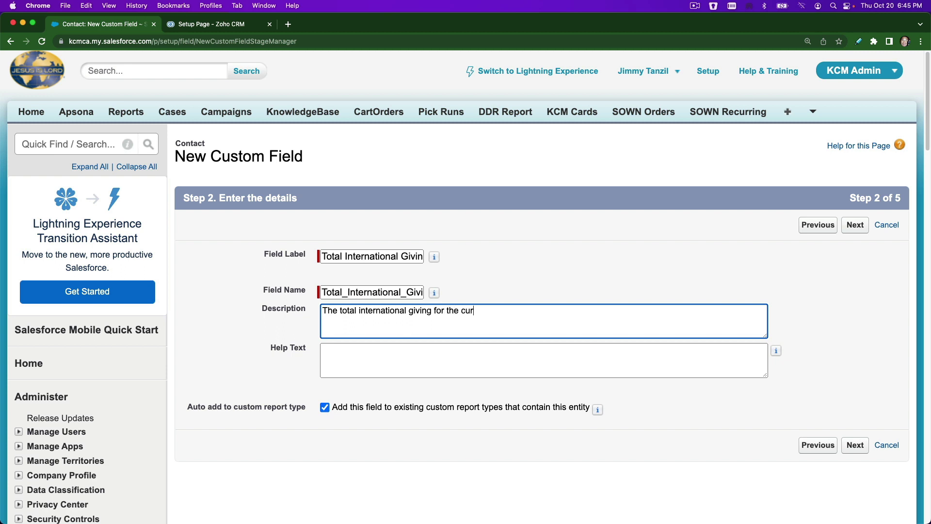
pyautogui.write('rent year.')
pyautogui.click(857, 226)
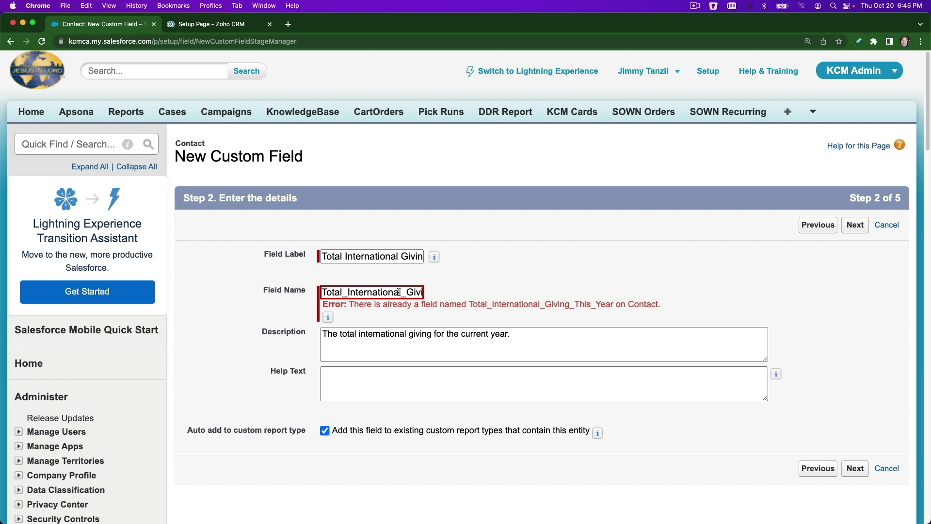
# Replace 'This' with 'Last' in both the Field Label and Field Name to fix the duplicate
pyautogui.click(363, 257)
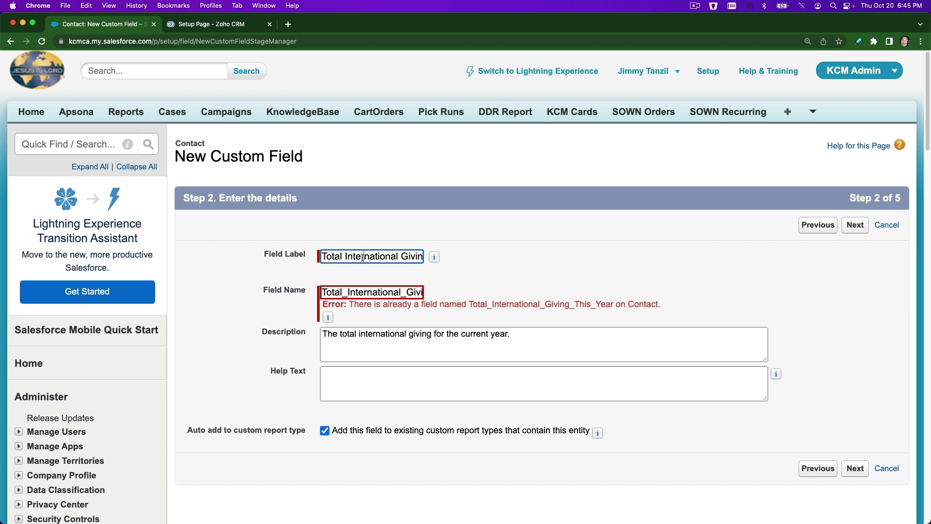
pyautogui.press('super+Right')
pyautogui.doubleClick(389, 256)
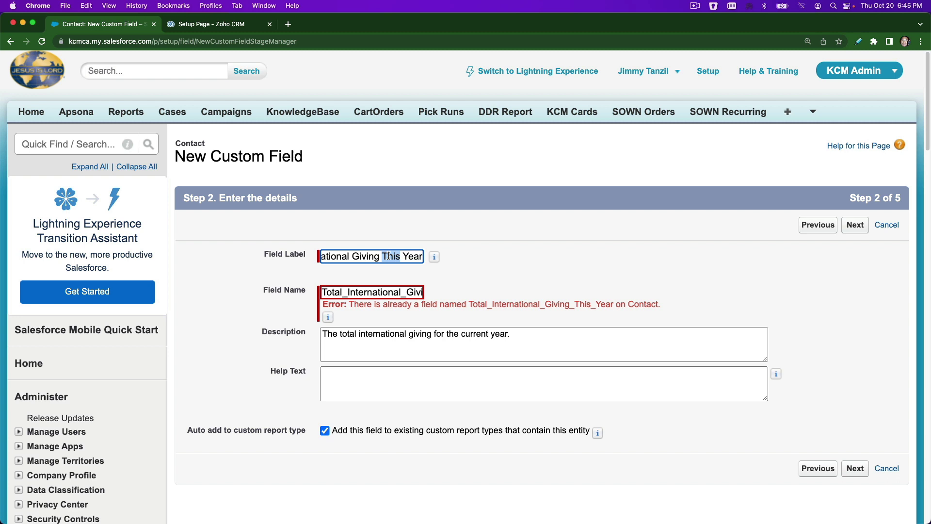
pyautogui.write('Last')
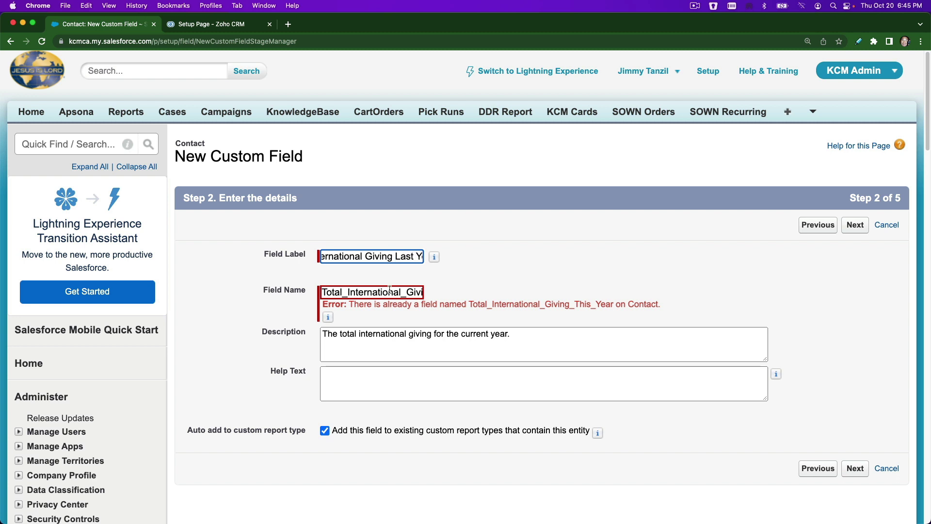
pyautogui.click(390, 291)
pyautogui.press('super+Right')
pyautogui.doubleClick(391, 292)
pyautogui.click(393, 291)
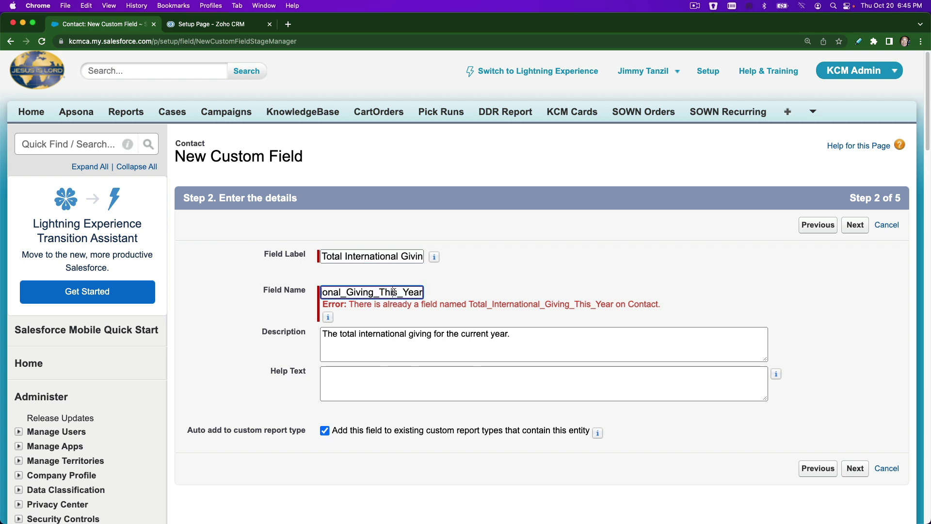
pyautogui.doubleClick(392, 292)
pyautogui.write('Last')
pyautogui.click(499, 299)
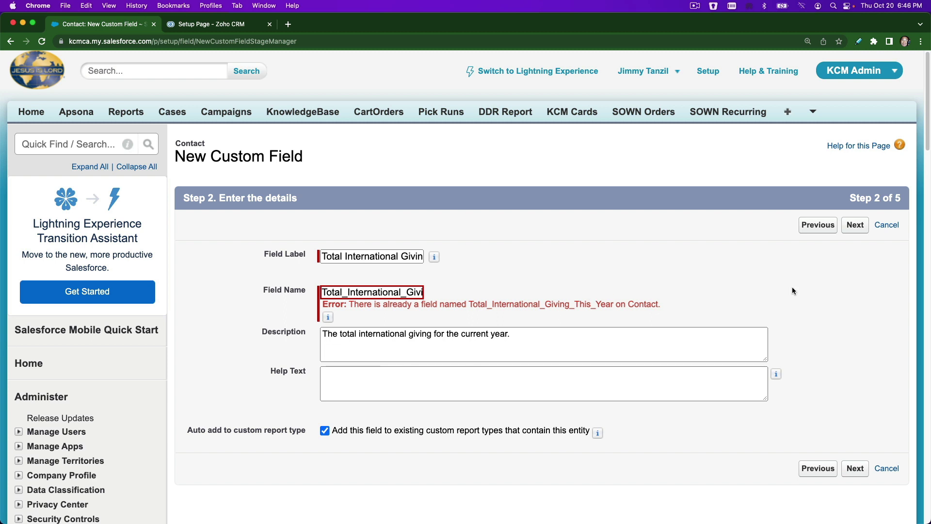
# Advance to Step 3 and try a SUM roll-up of the Amount field
pyautogui.click(855, 225)
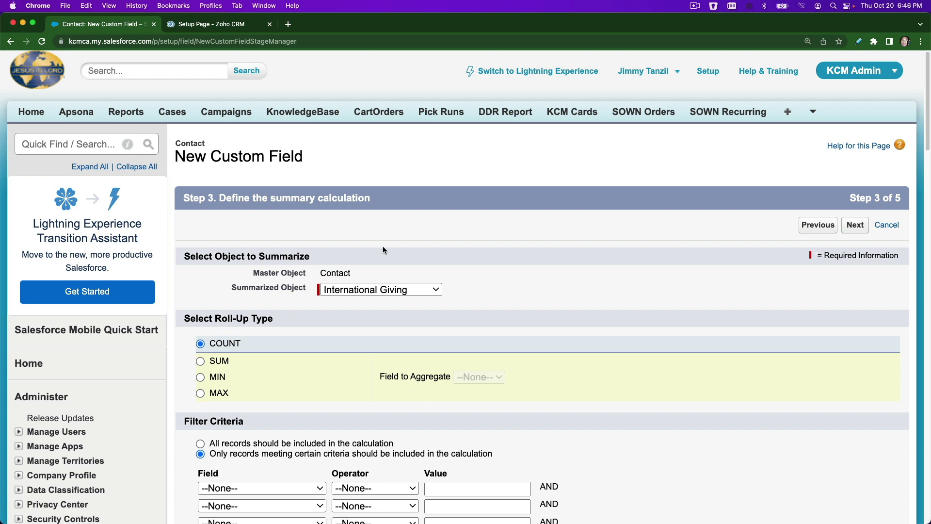
pyautogui.scroll(-3, 382, 246)
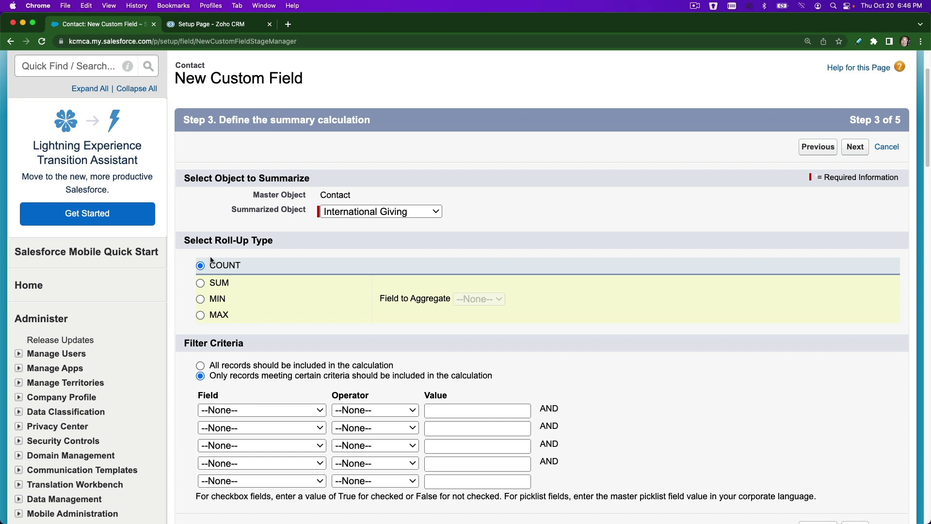
pyautogui.click(224, 285)
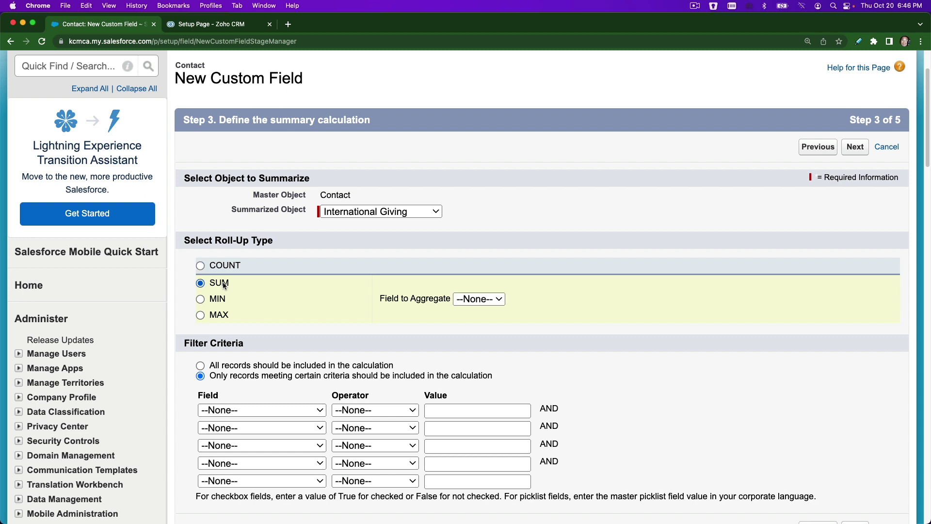
pyautogui.click(496, 300)
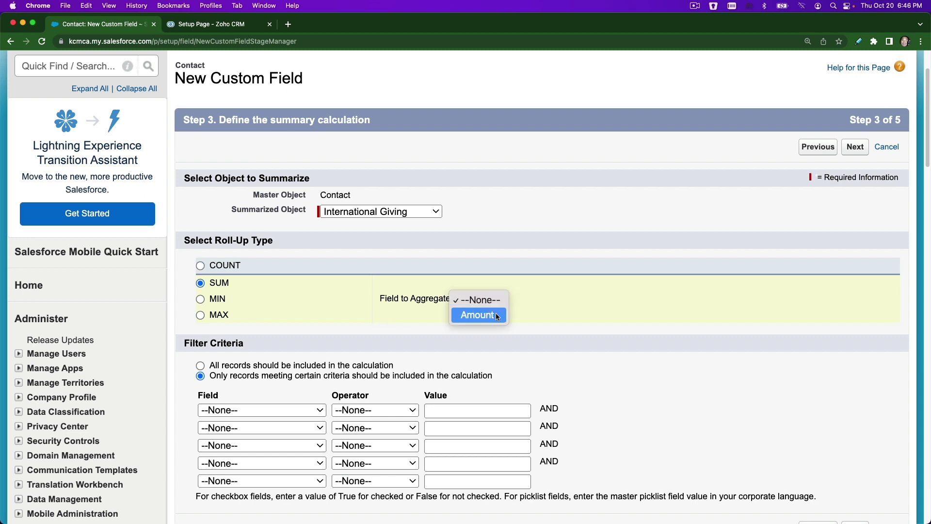
pyautogui.click(496, 313)
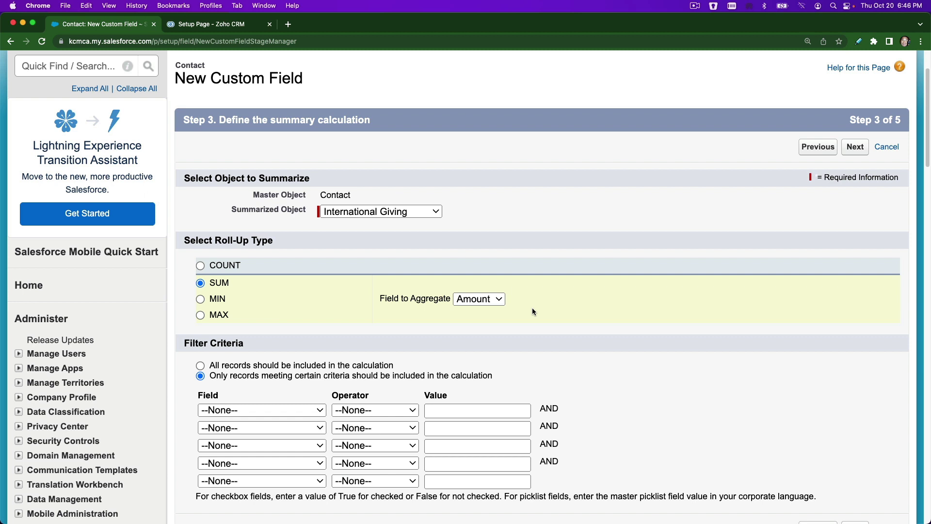
# Switch the roll-up to MAX of Created Date and highlight the criteria-only filter option
pyautogui.click(216, 299)
pyautogui.click(483, 300)
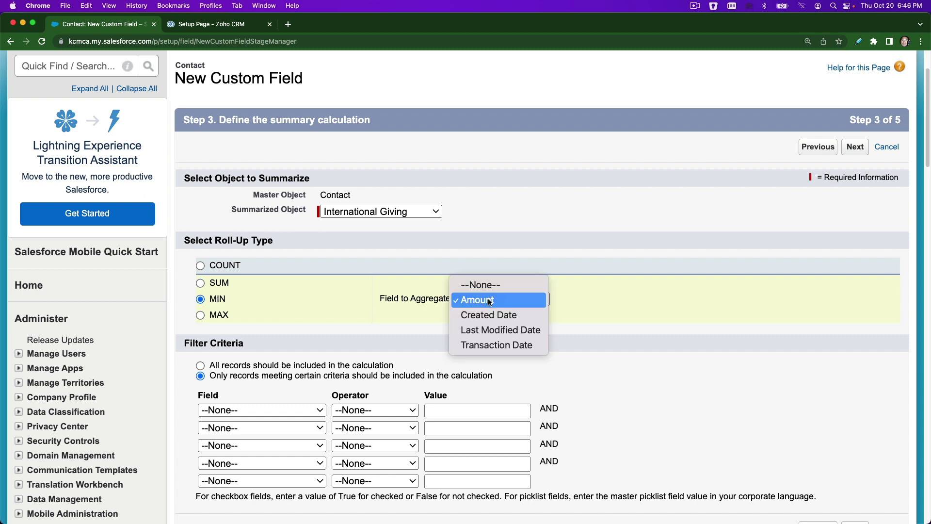
pyautogui.click(522, 314)
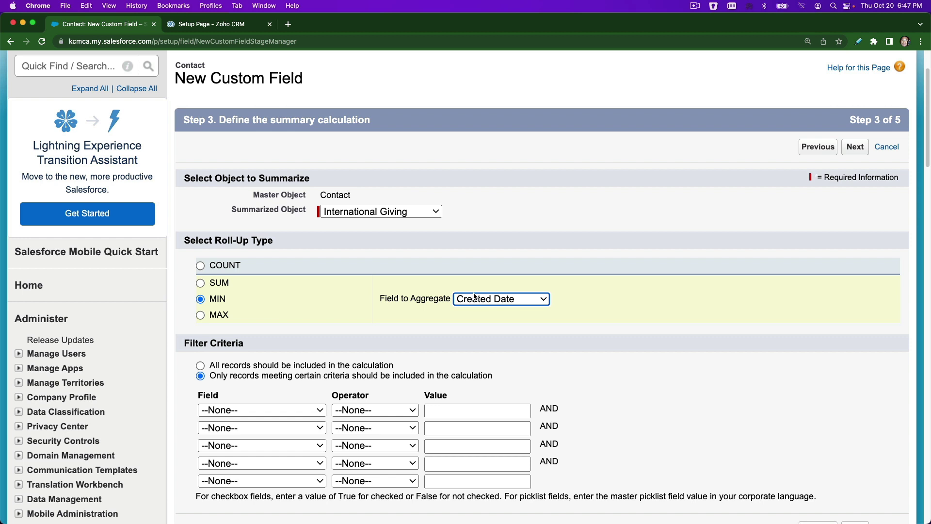
pyautogui.click(222, 315)
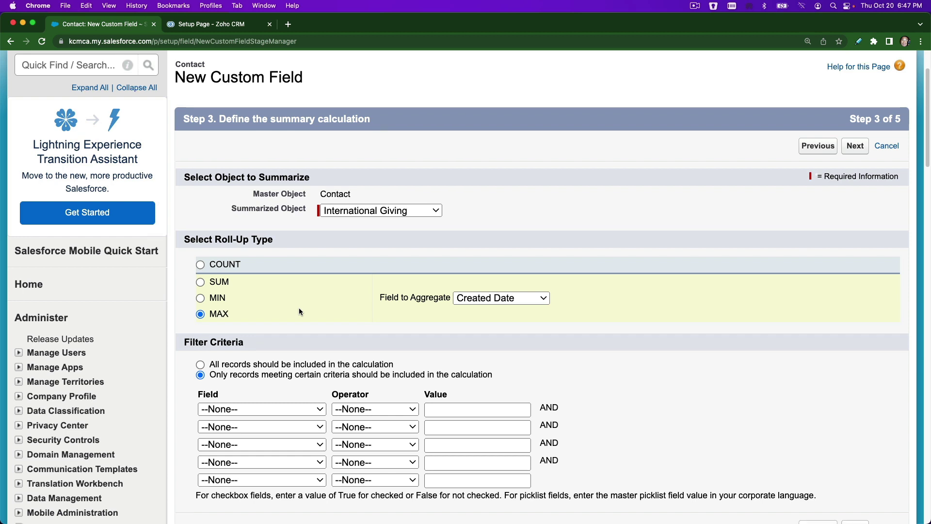
pyautogui.scroll(-1, 299, 311)
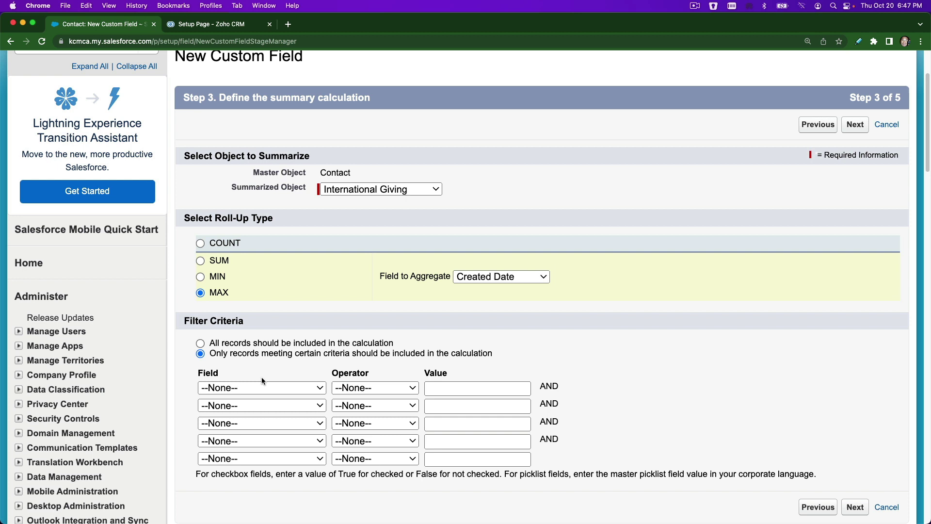
pyautogui.tripleClick(287, 354)
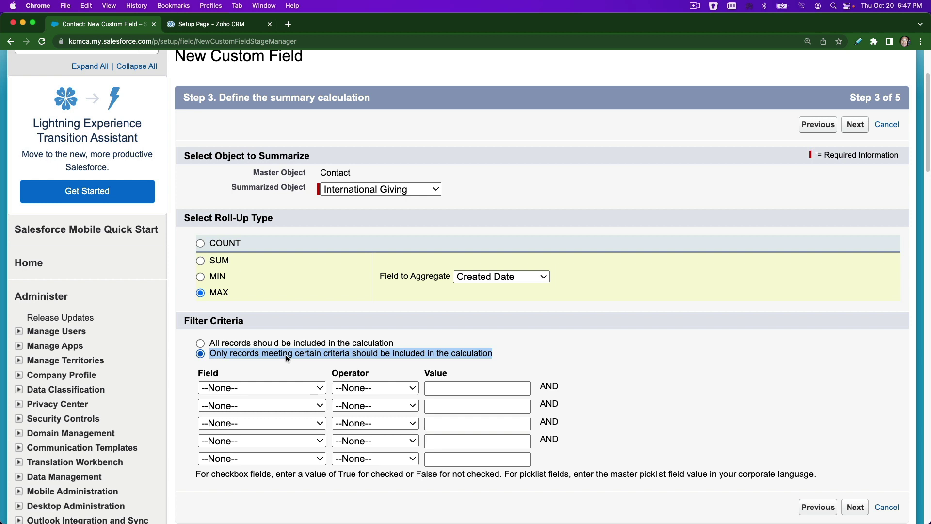
# Include only criteria-meeting records, with the first filter set to Created Date less than
pyautogui.click(286, 354)
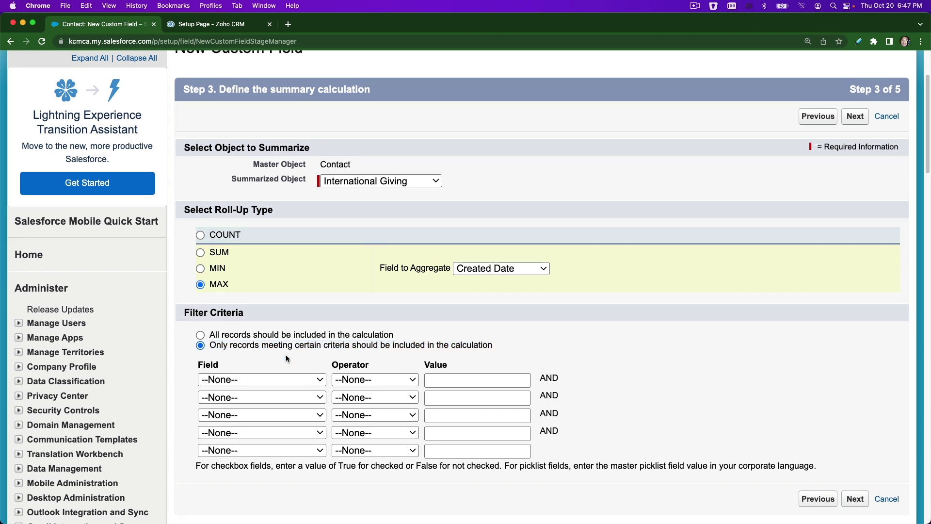
pyautogui.click(296, 379)
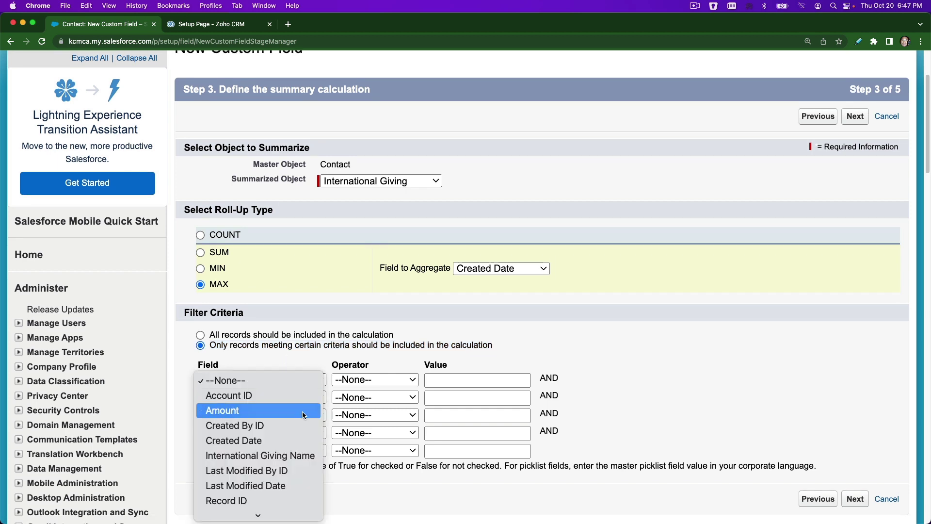
pyautogui.scroll(-1, 302, 411)
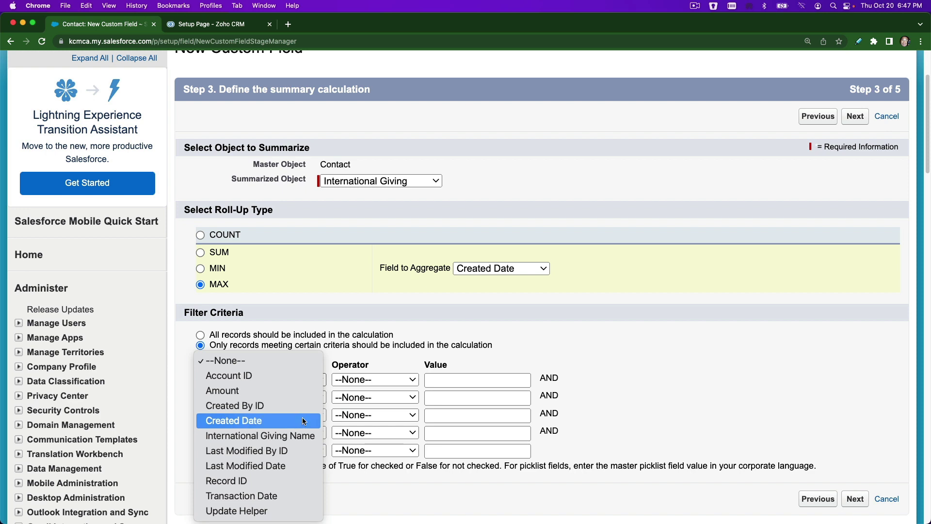
pyautogui.click(304, 420)
pyautogui.click(409, 379)
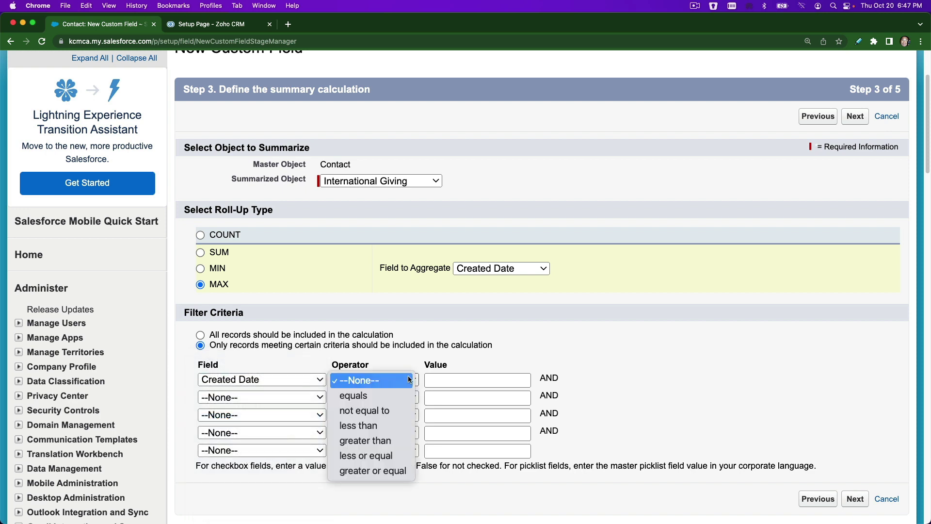
pyautogui.click(394, 431)
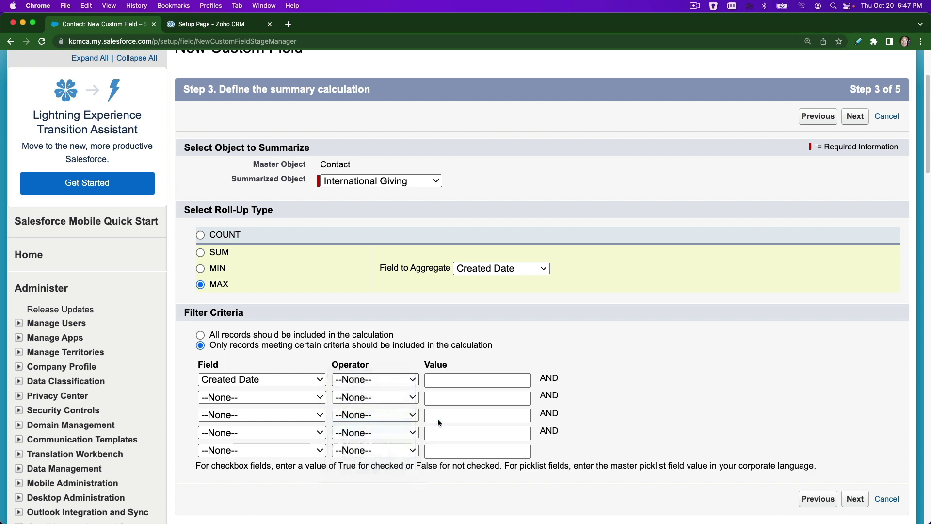
pyautogui.click(473, 382)
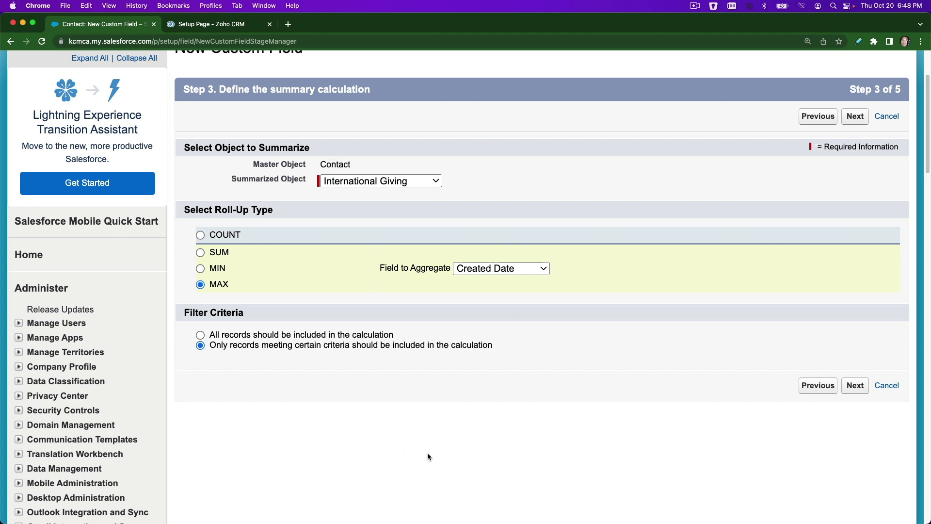
pyautogui.scroll(3, 427, 456)
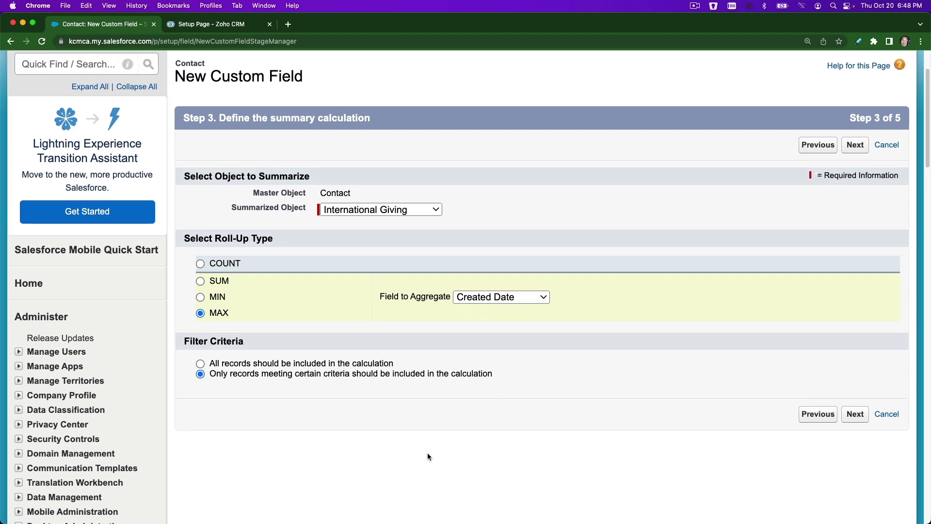
pyautogui.scroll(1, 428, 456)
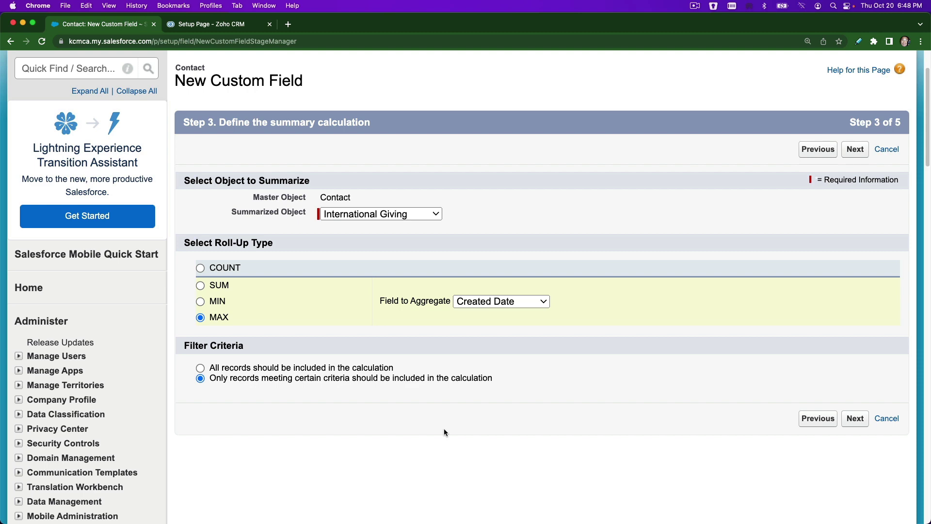
# In the Zoho function, highlight select_query, Select, Grand_Total, Payment_Method, Sales_Orders and mailBatchId in the query
pyautogui.click(215, 27)
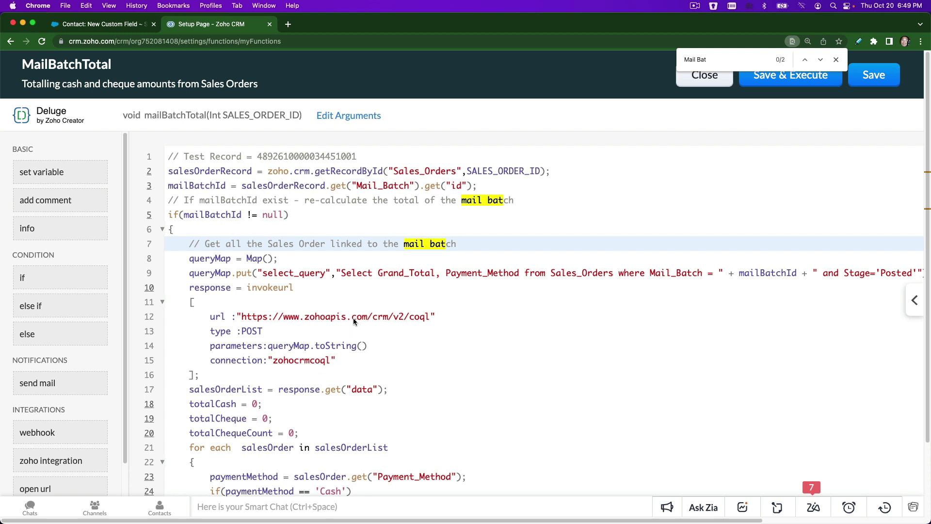
pyautogui.doubleClick(296, 273)
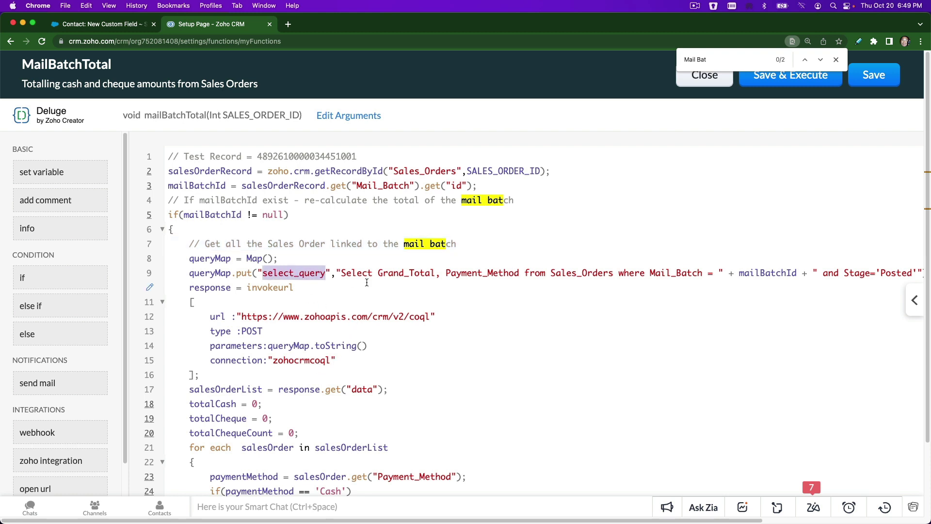
pyautogui.doubleClick(353, 272)
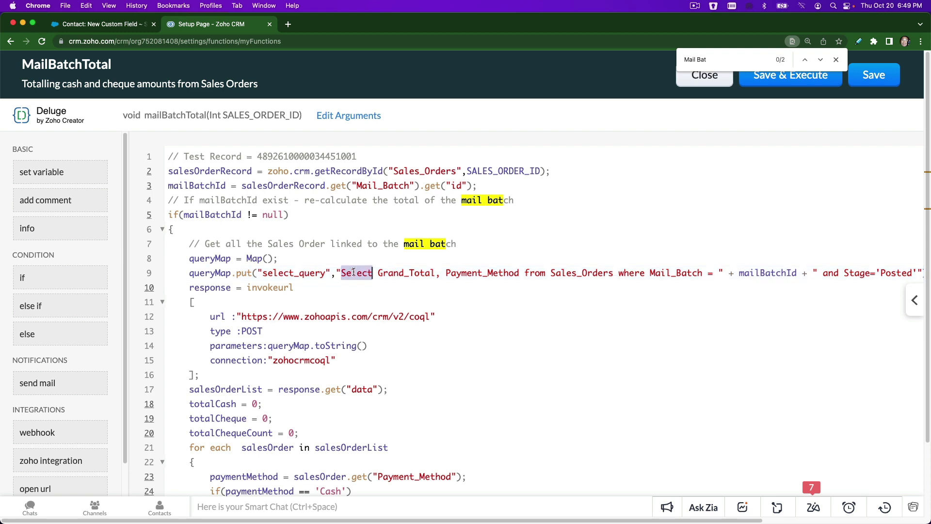
pyautogui.doubleClick(401, 275)
pyautogui.hscroll(1, 426, 274)
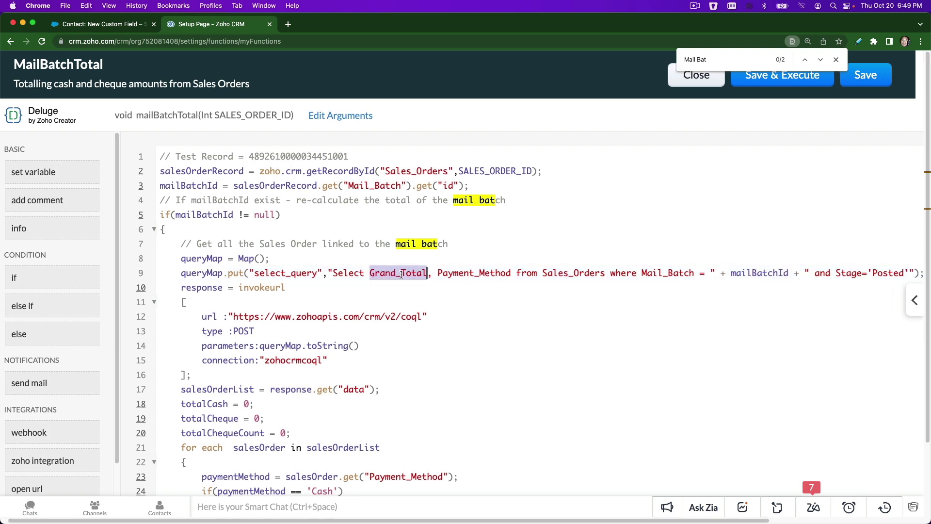
pyautogui.doubleClick(478, 274)
pyautogui.hscroll(2, 485, 275)
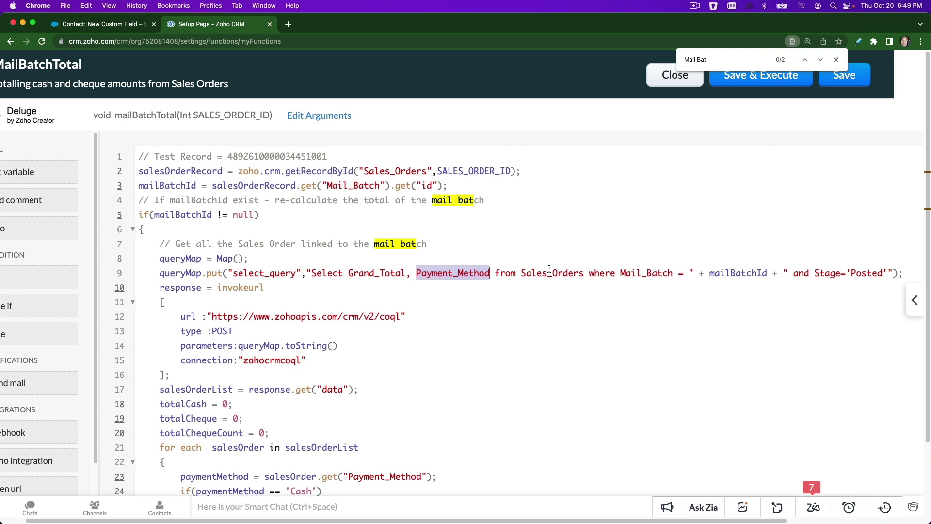
pyautogui.doubleClick(580, 273)
pyautogui.click(646, 274)
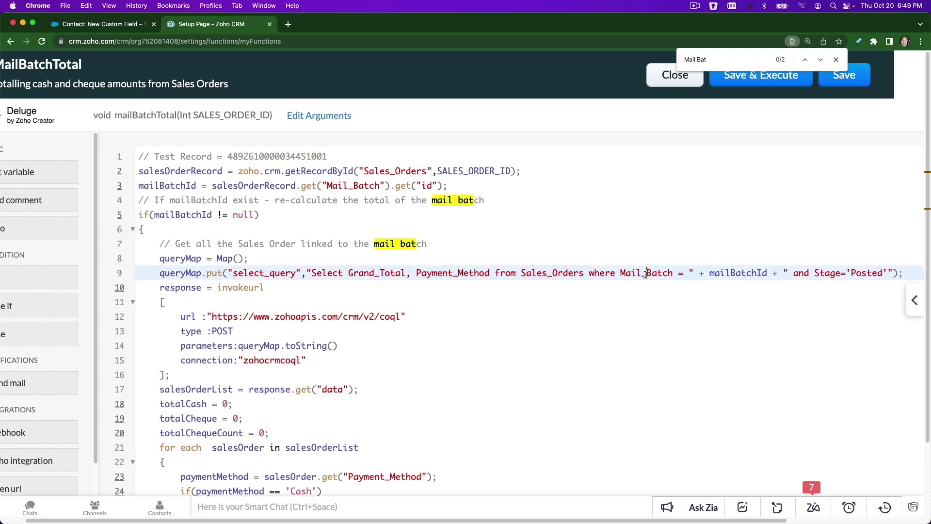
pyautogui.doubleClick(734, 275)
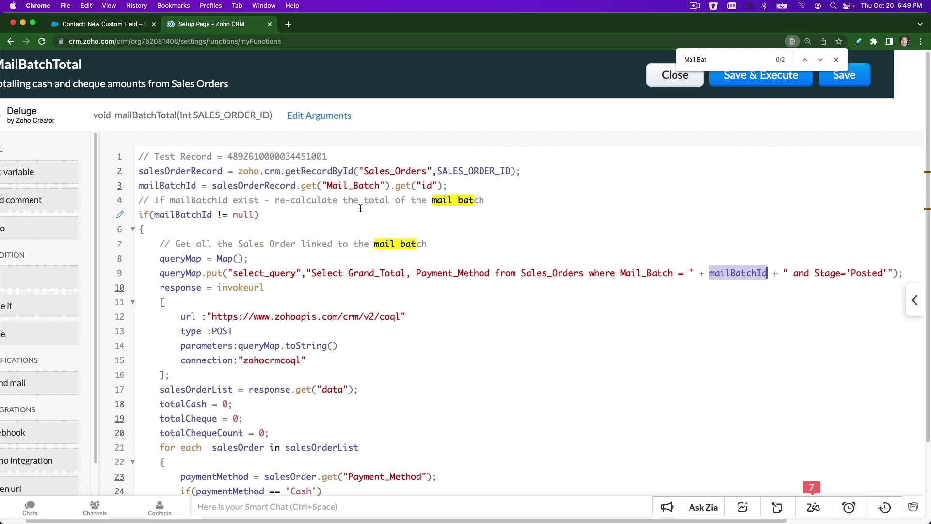
# Highlight mailBatchId, salesOrderRecord, Mail_Batch and Sales_Orders on lines 2–3, then the recalculation comment
pyautogui.doubleClick(180, 186)
pyautogui.doubleClick(258, 187)
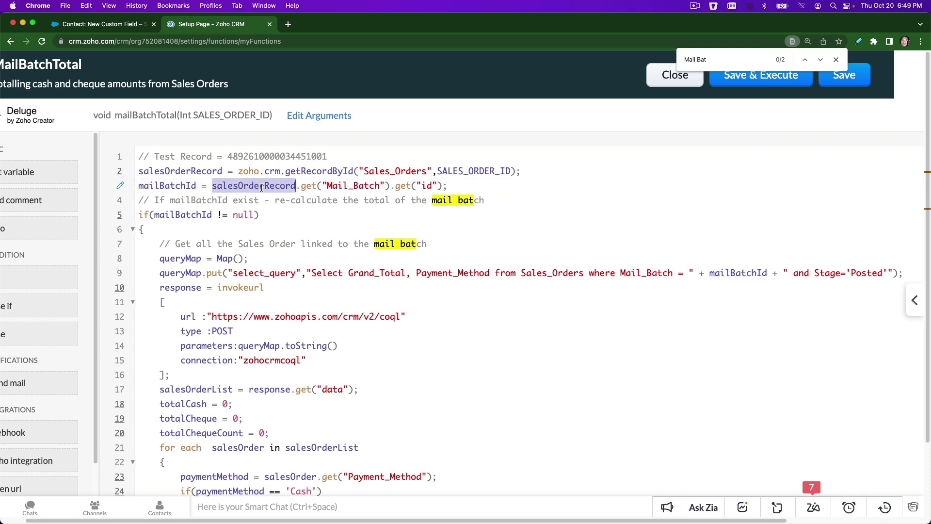
pyautogui.doubleClick(359, 189)
pyautogui.click(430, 187)
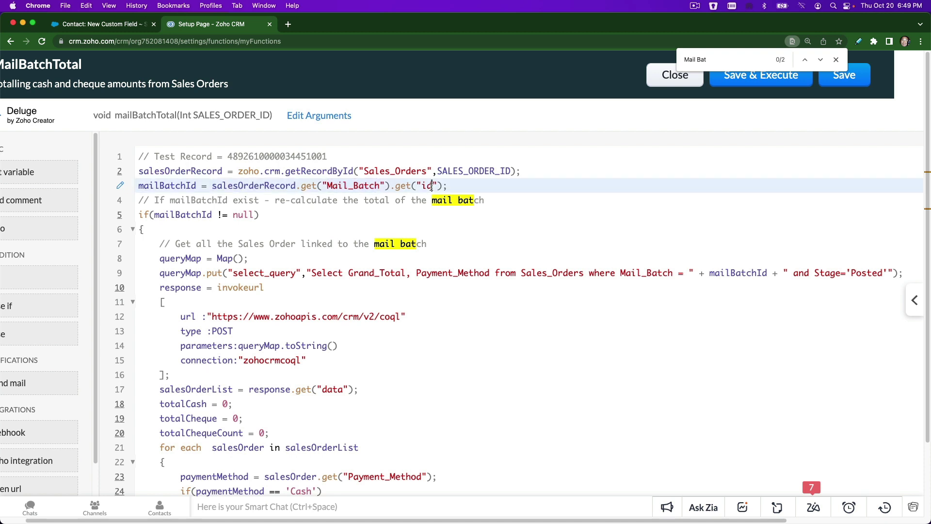
pyautogui.doubleClick(412, 172)
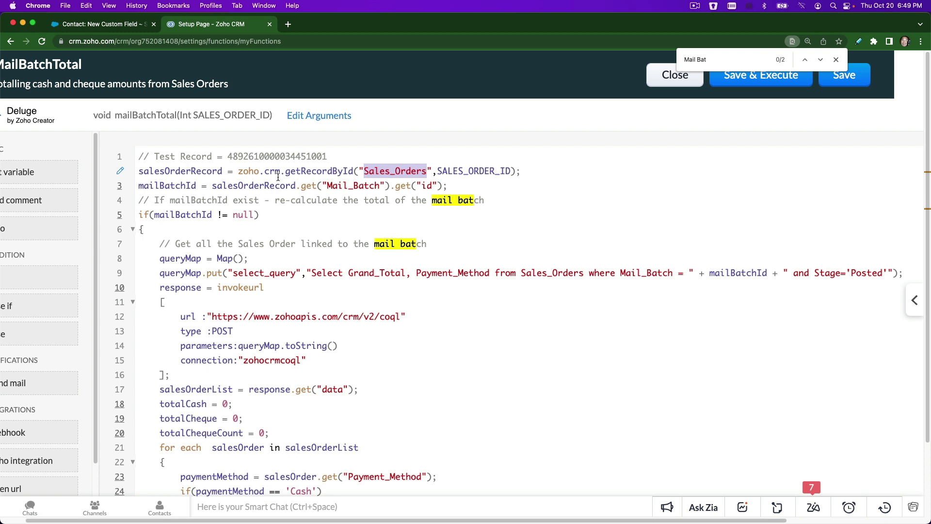
pyautogui.click(304, 201)
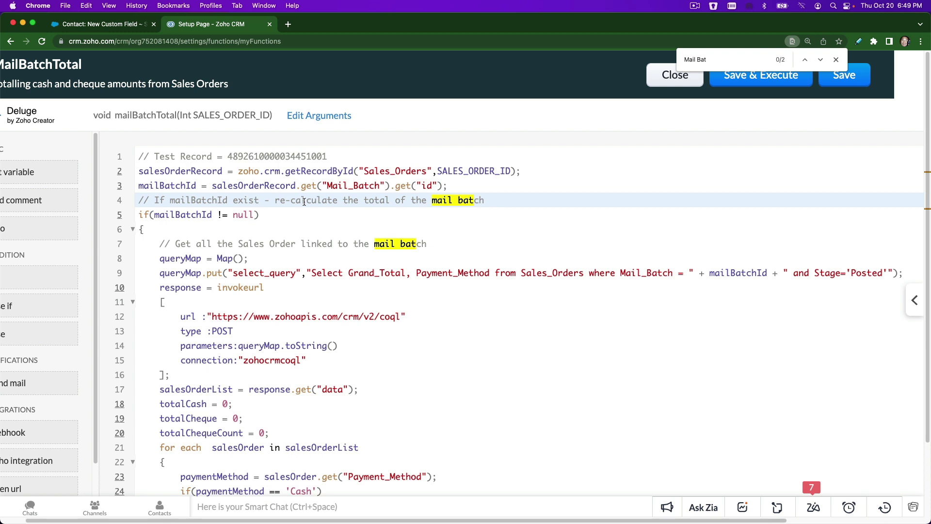
pyautogui.scroll(-2, 310, 238)
# Highlight the totalCash, totalCheque and totalChequeCount variables and their starting values of 0
pyautogui.scroll(-7, 286, 151)
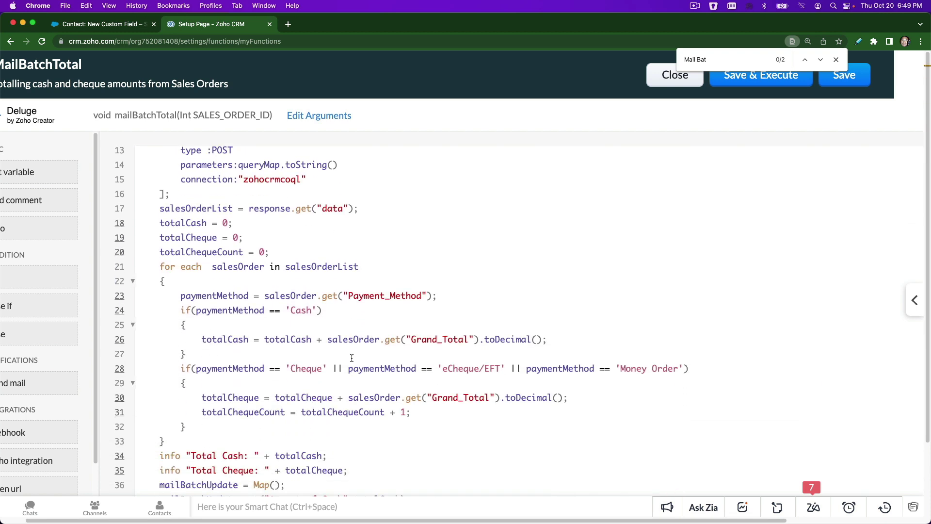
pyautogui.doubleClick(196, 218)
pyautogui.click(225, 219)
pyautogui.doubleClick(194, 233)
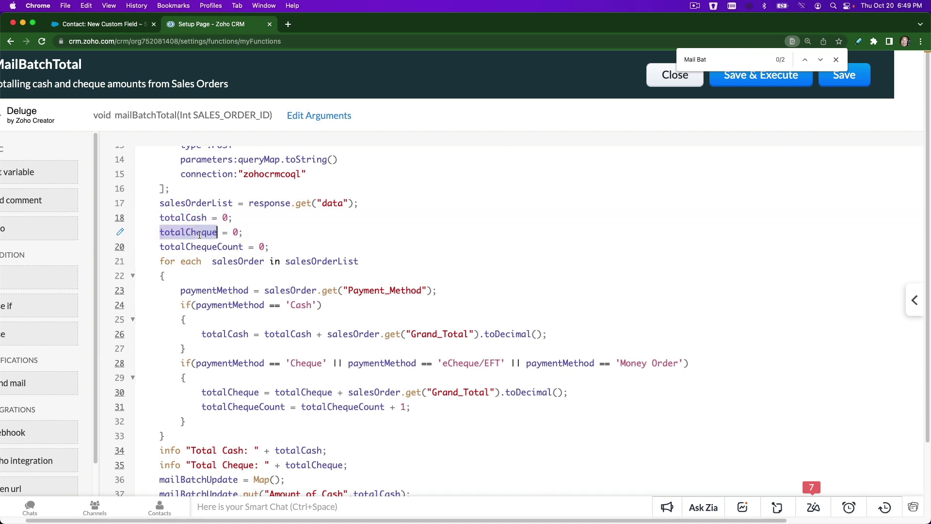
pyautogui.doubleClick(235, 232)
pyautogui.doubleClick(236, 244)
pyautogui.click(260, 246)
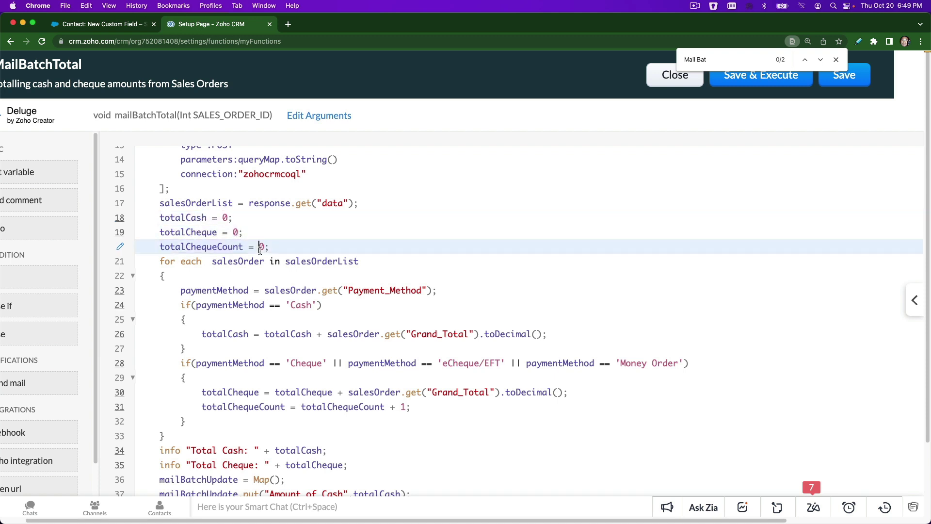
# Scroll back to the top and emphasize the function's SALES_ORDER_ID argument, then line 14
pyautogui.scroll(-1, 291, 249)
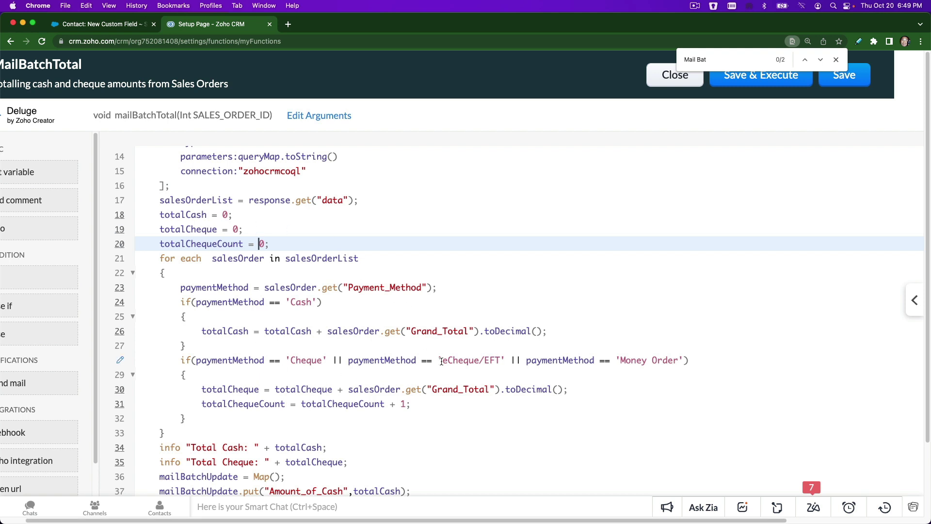
pyautogui.scroll(-3, 422, 359)
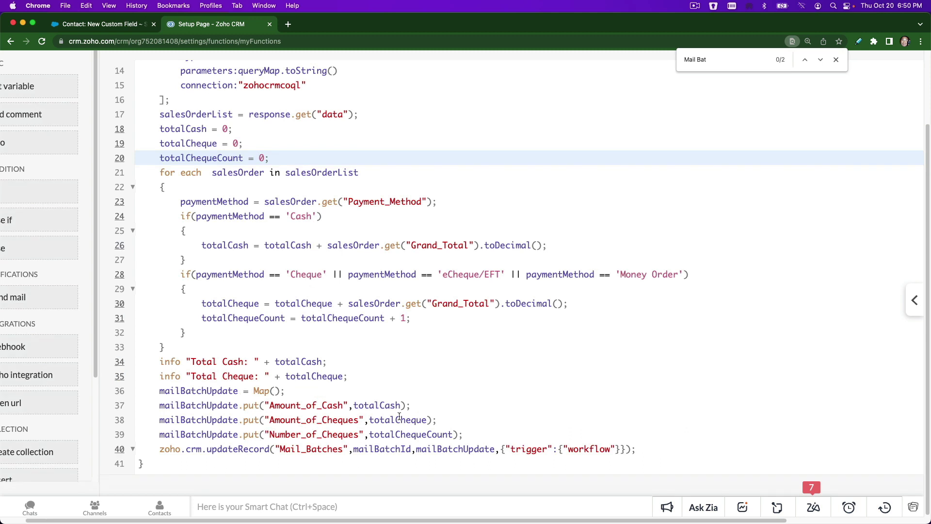
pyautogui.scroll(3, 399, 416)
pyautogui.scroll(1, 399, 416)
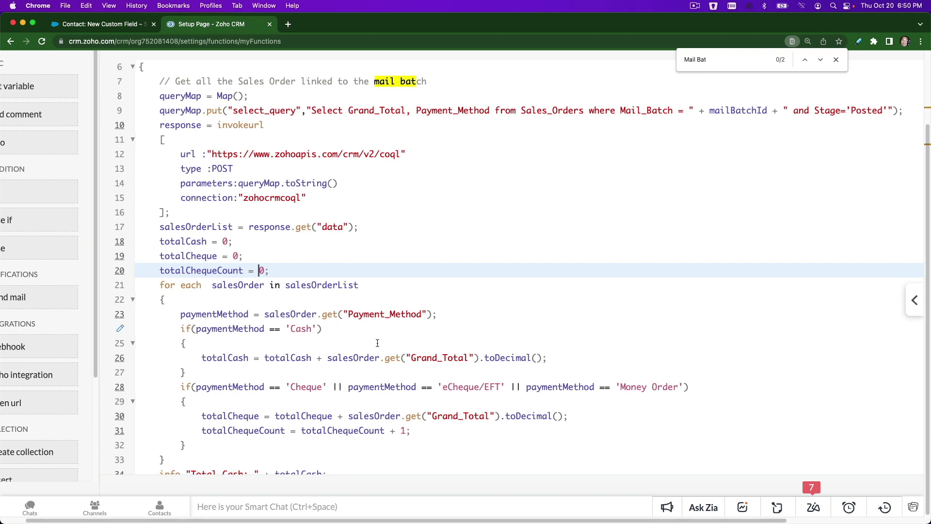
pyautogui.scroll(3, 429, 302)
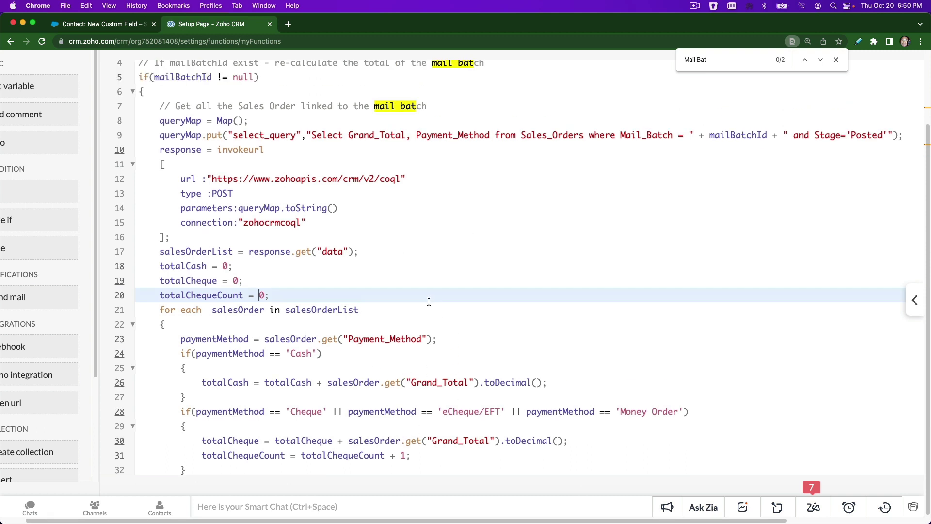
pyautogui.scroll(3, 429, 302)
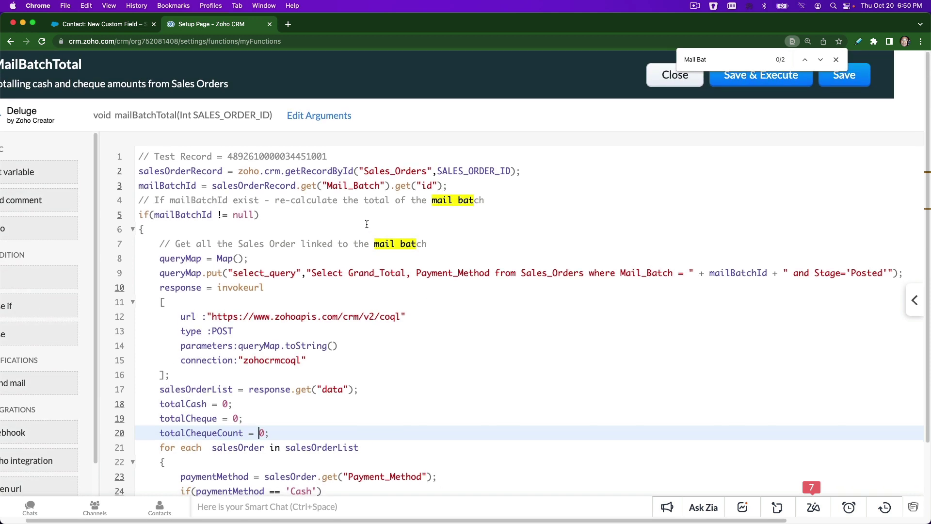
pyautogui.moveTo(271, 115); pyautogui.dragTo(196, 113)
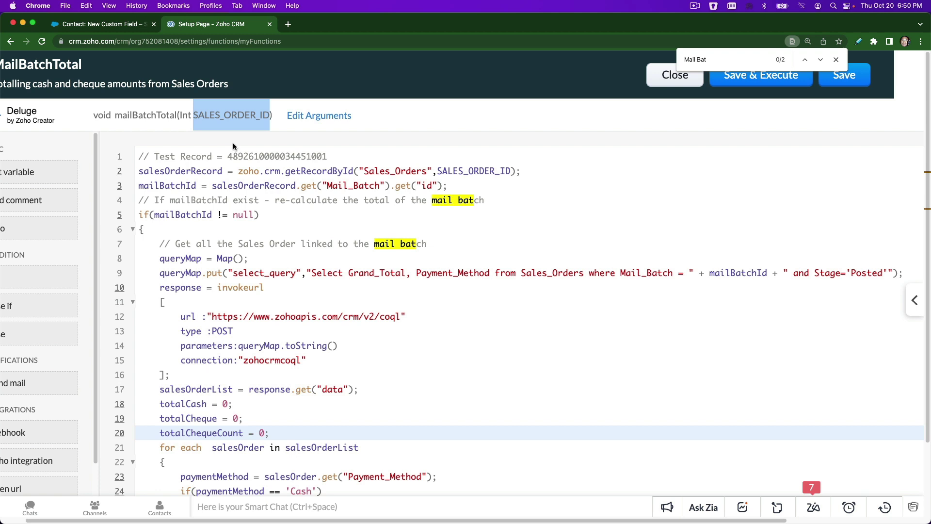
pyautogui.click(226, 117)
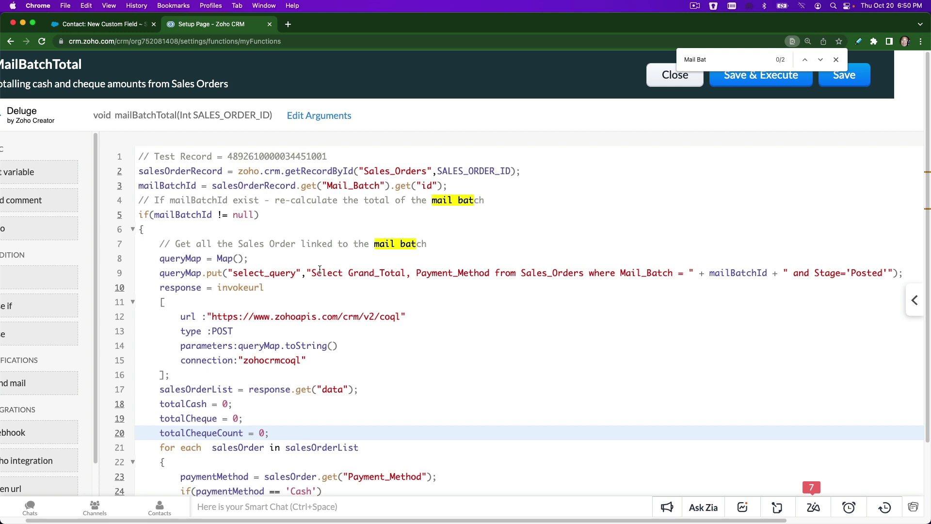
pyautogui.click(420, 348)
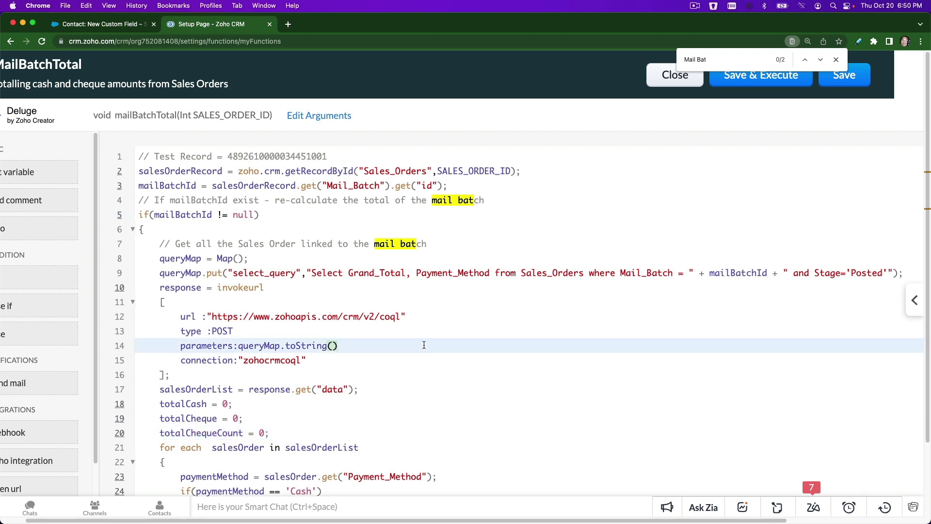
# Close the Find bar and point to the Mail_Batch condition, stored response data and connection setting
pyautogui.click(836, 60)
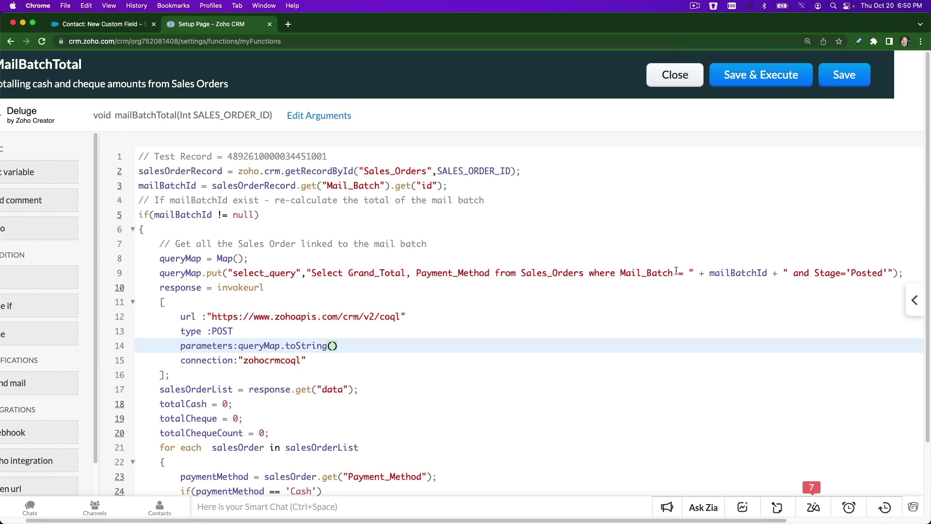
pyautogui.click(678, 273)
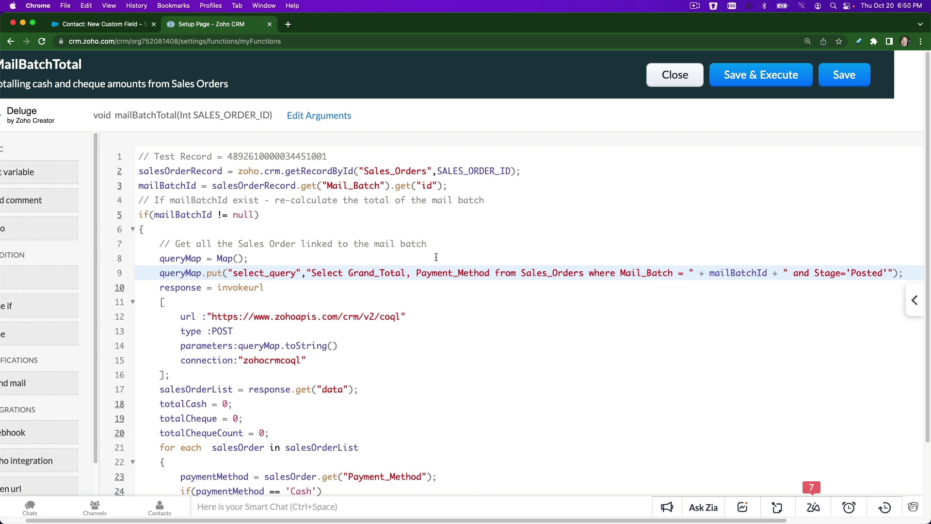
pyautogui.click(441, 388)
pyautogui.scroll(-3, 444, 386)
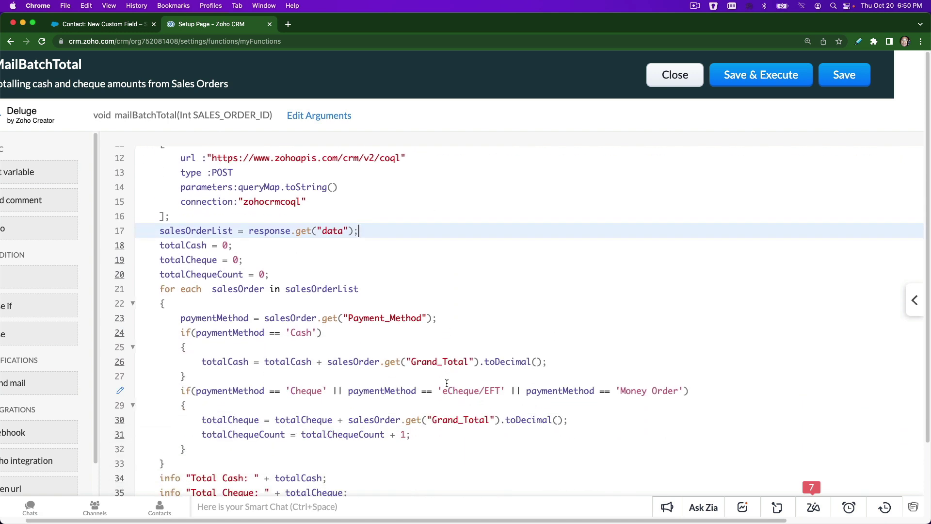
pyautogui.scroll(3, 447, 383)
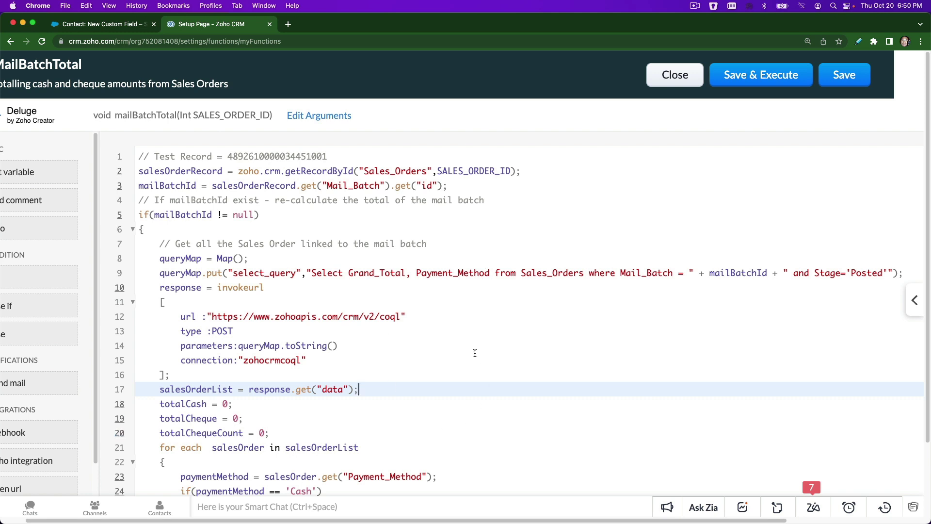
pyautogui.click(474, 353)
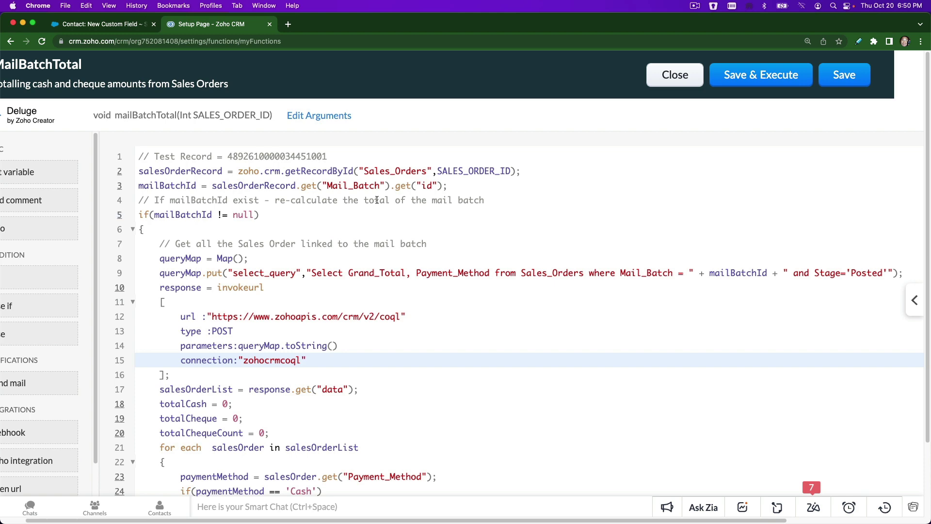
# Return to the Salesforce 'Contact: New Custom Field' tab at Step 3
pyautogui.click(113, 24)
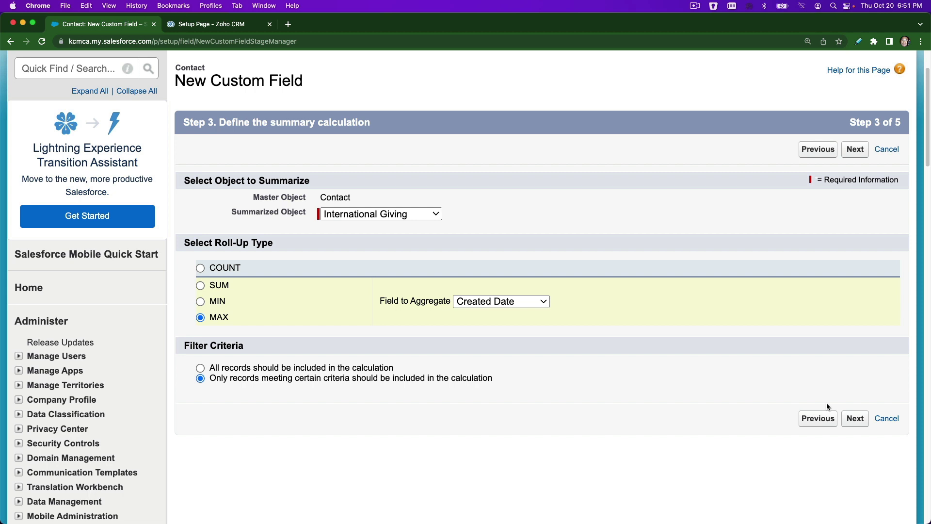
# Back in Zoho CRM, highlight the test record id, then totalCash, totalCheque and totalChequeCount
pyautogui.click(231, 26)
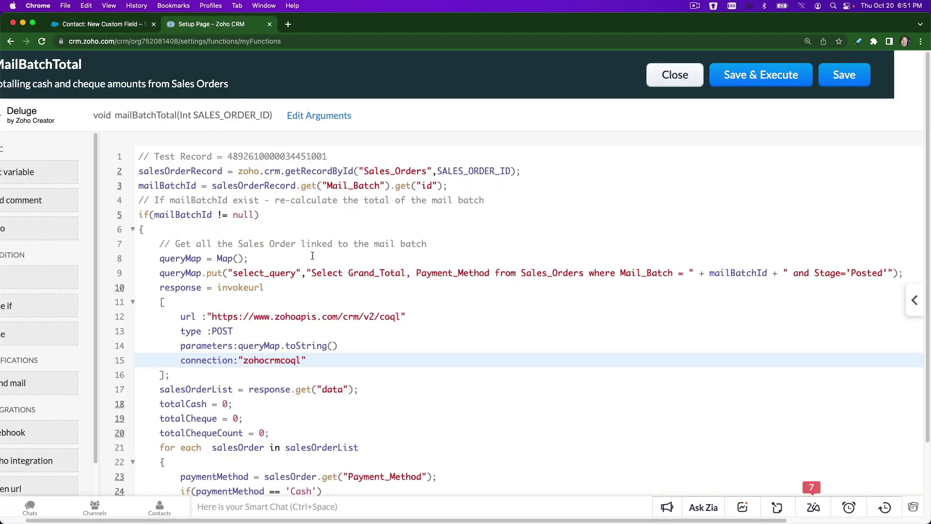
pyautogui.doubleClick(277, 156)
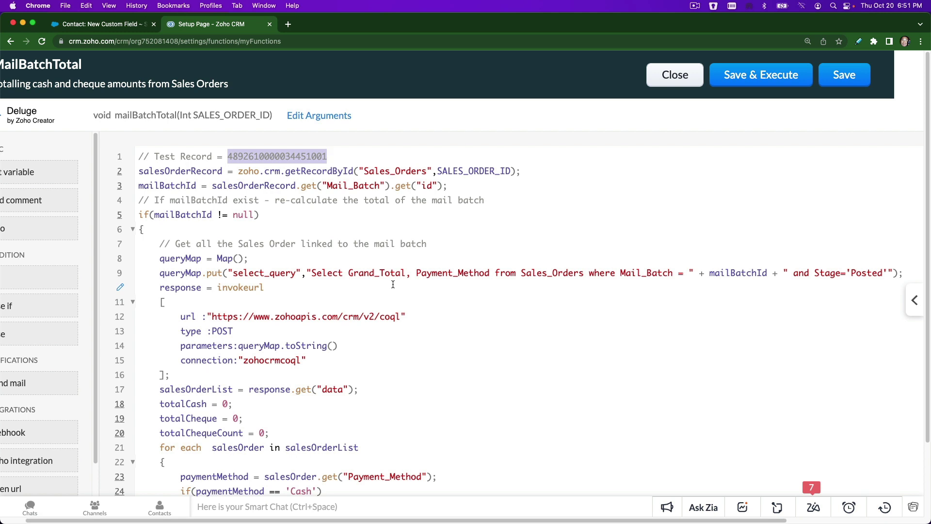
pyautogui.scroll(-4, 391, 284)
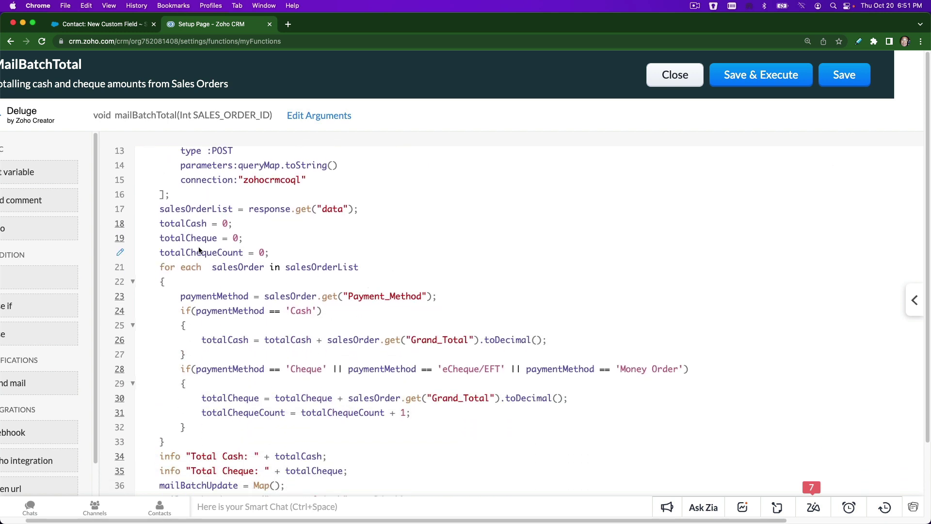
pyautogui.doubleClick(196, 224)
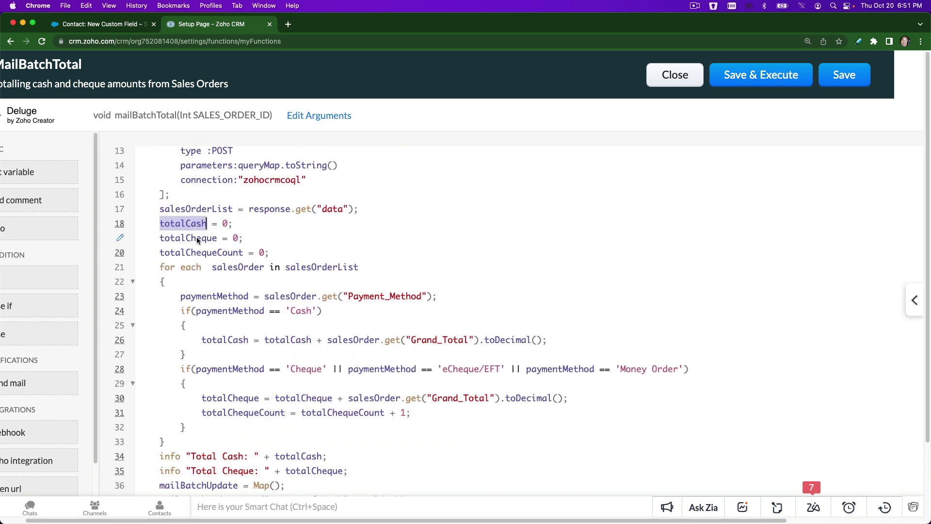
pyautogui.doubleClick(199, 238)
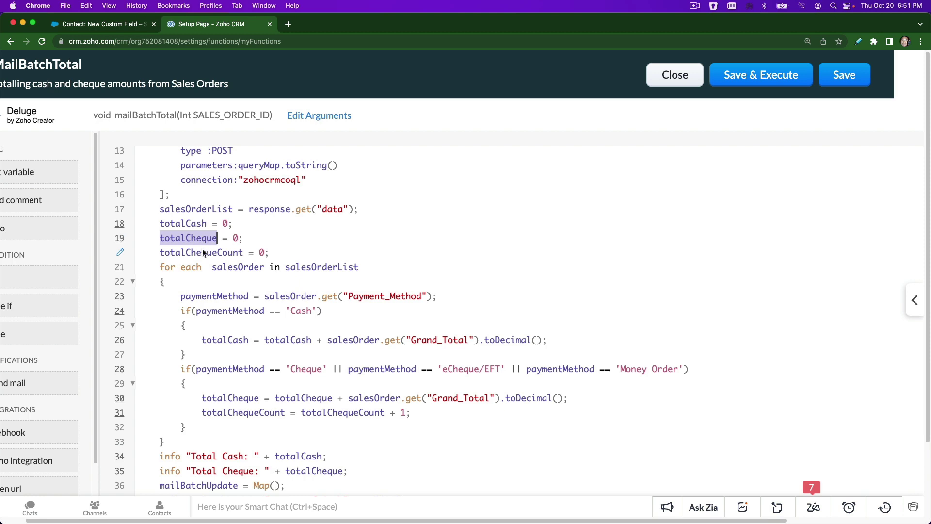
pyautogui.doubleClick(203, 252)
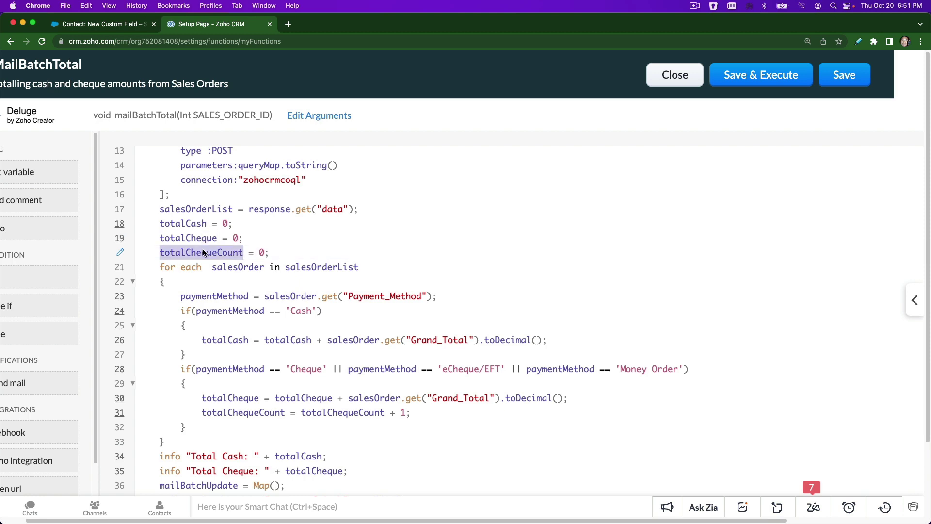
pyautogui.scroll(5, 204, 252)
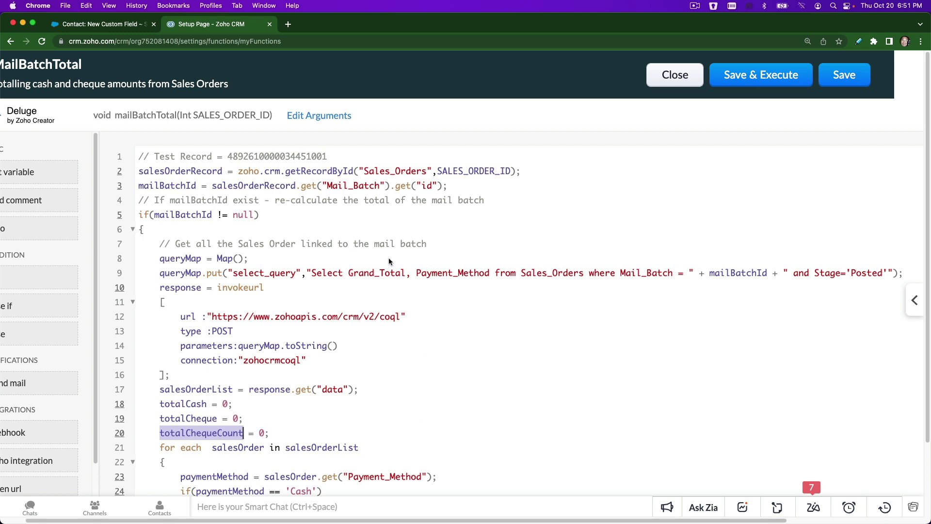
# Highlight SALES_ORDER_ID, point to the COQL query, invokeurl block and queryMap, then return to Salesforce
pyautogui.moveTo(270, 116); pyautogui.dragTo(195, 116)
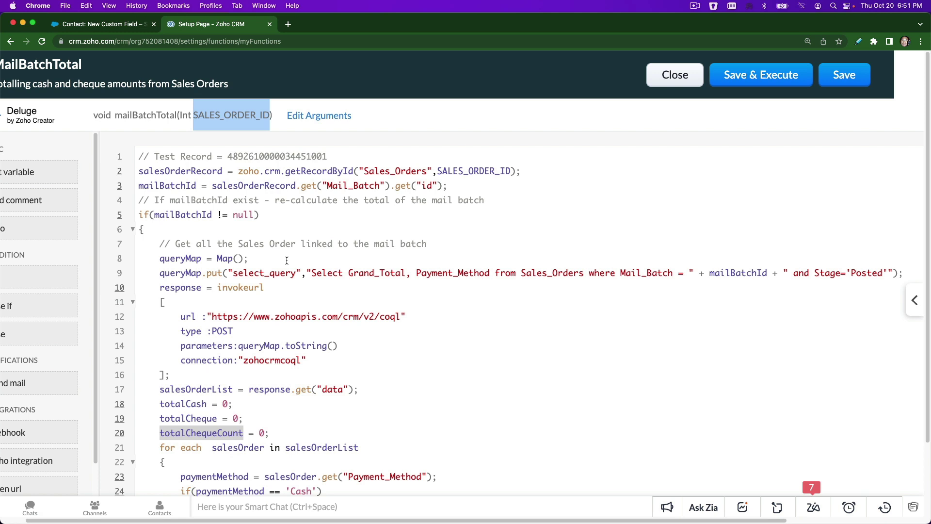
pyautogui.click(332, 273)
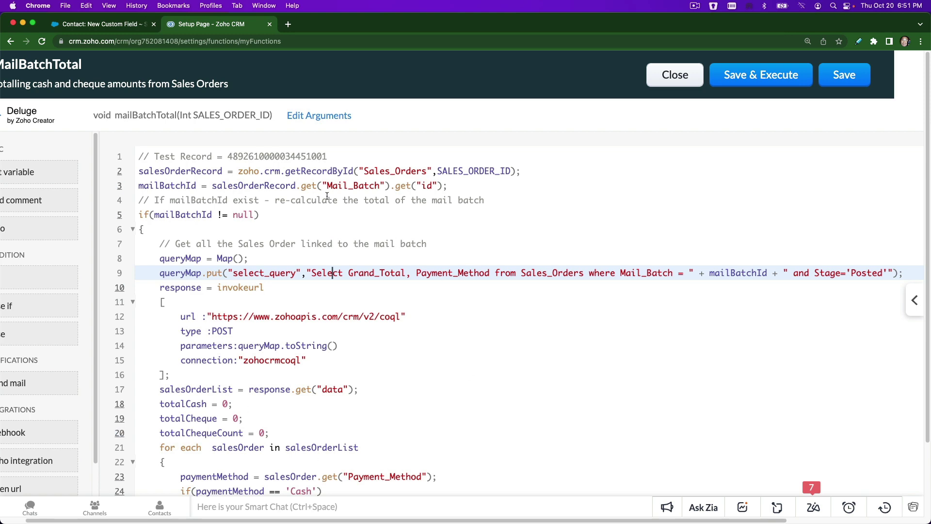
pyautogui.click(370, 301)
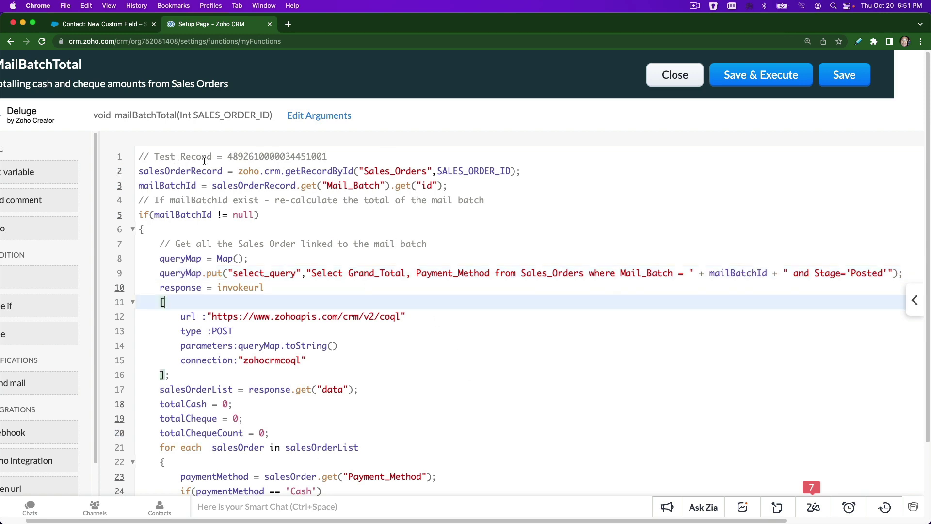
pyautogui.scroll(-5, 204, 161)
pyautogui.scroll(5, 204, 161)
pyautogui.click(398, 259)
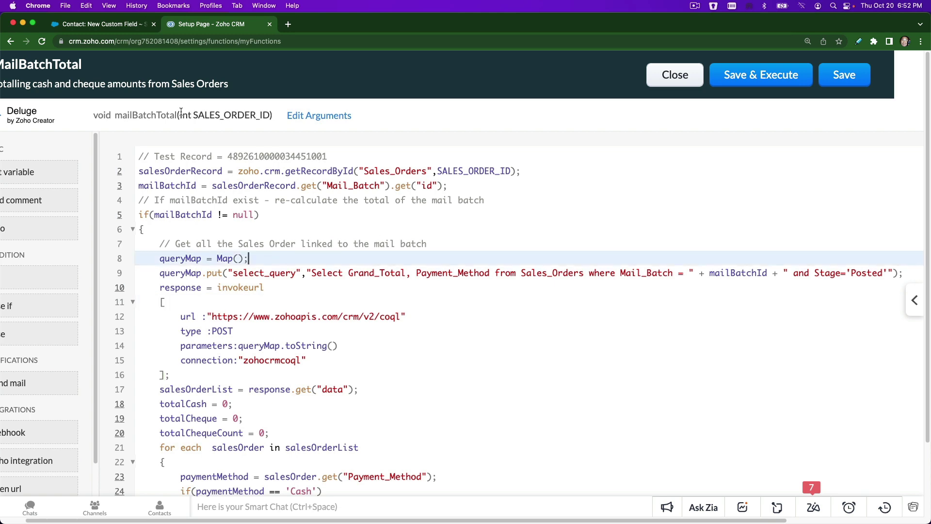
pyautogui.click(105, 30)
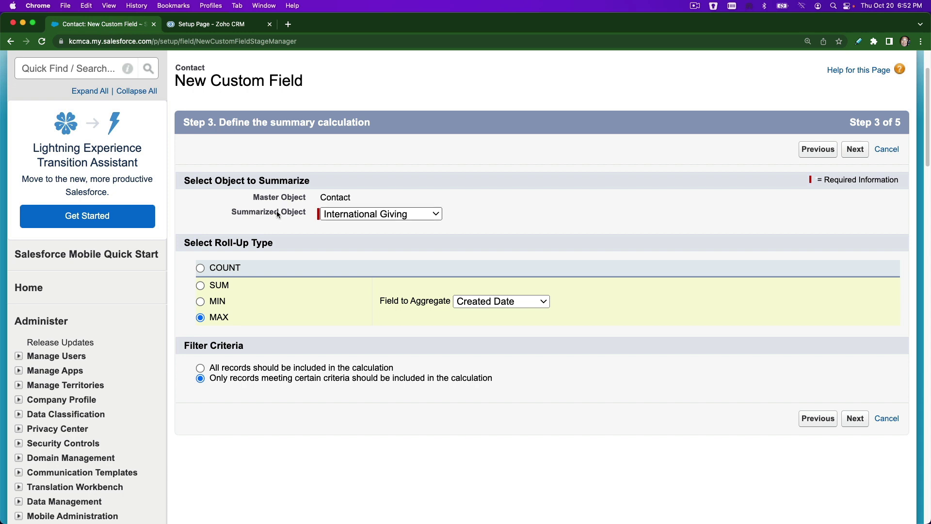
pyautogui.click(206, 24)
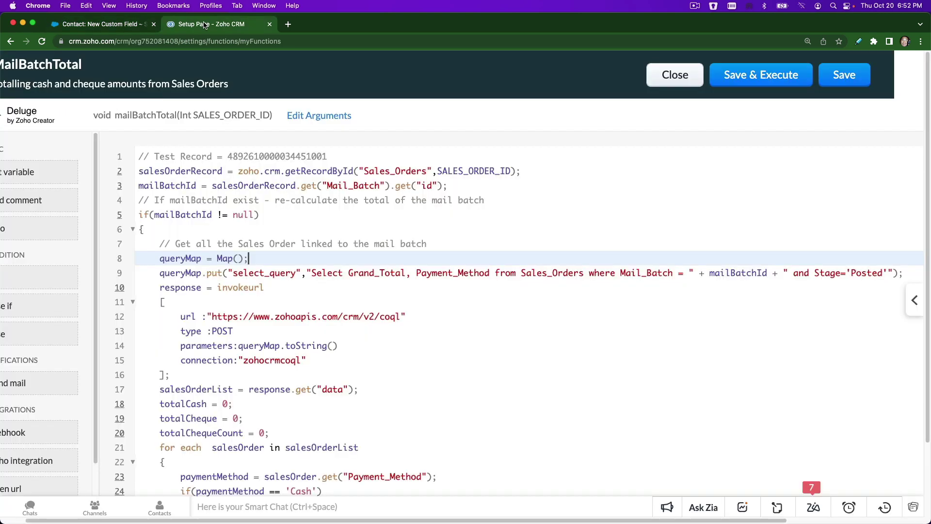
pyautogui.scroll(-5, 315, 228)
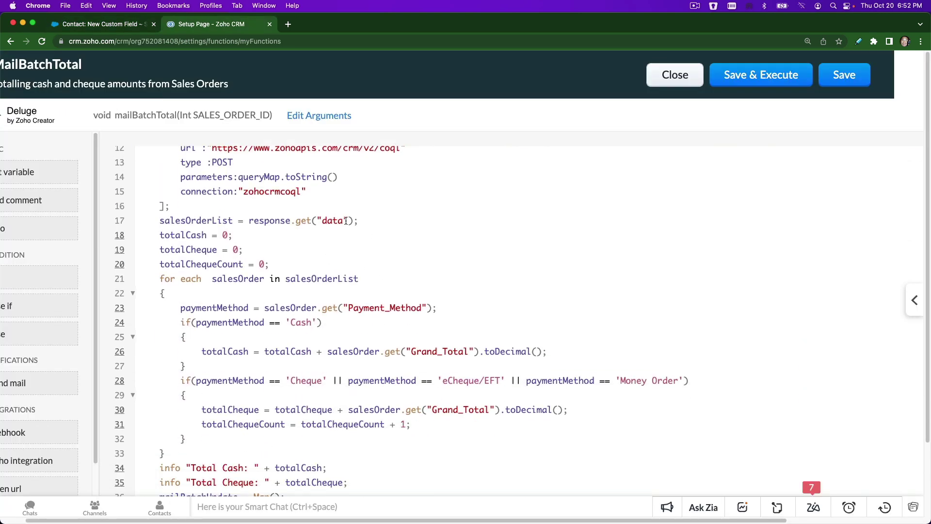
pyautogui.scroll(5, 346, 220)
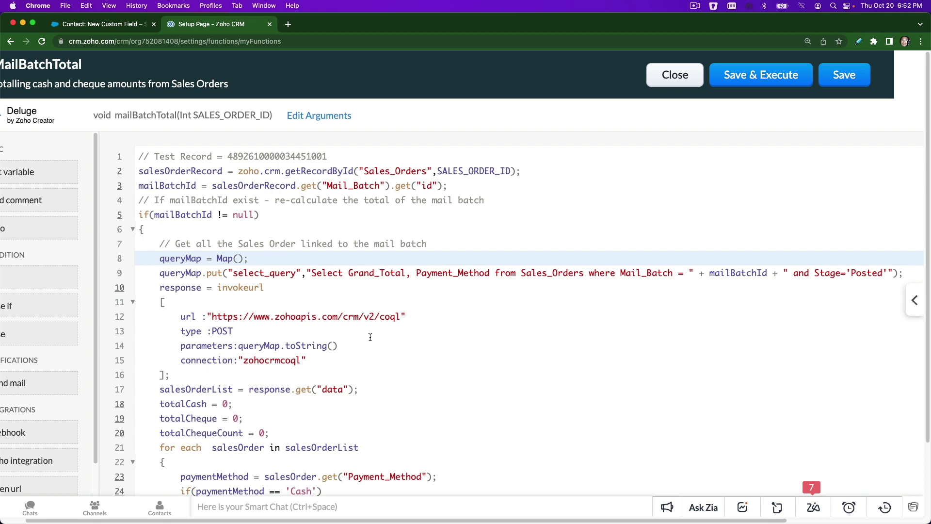
pyautogui.click(105, 28)
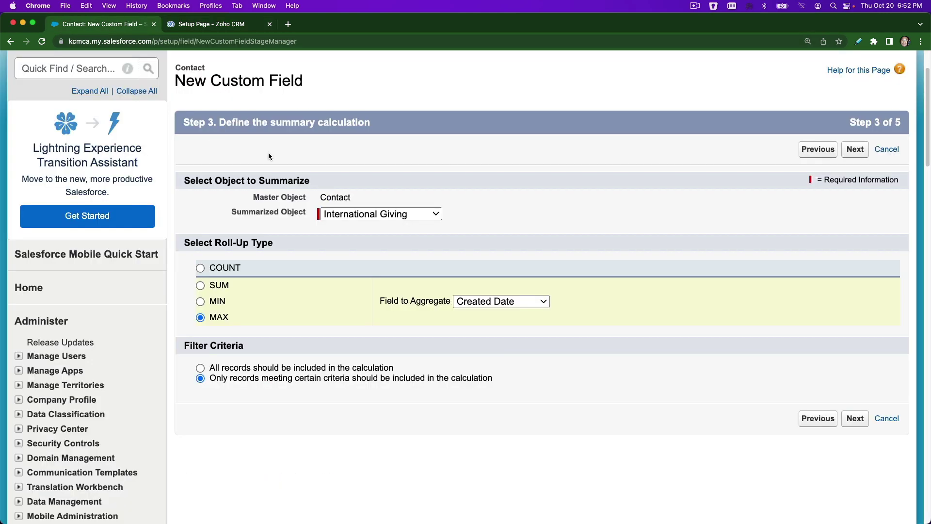
pyautogui.scroll(3, 270, 156)
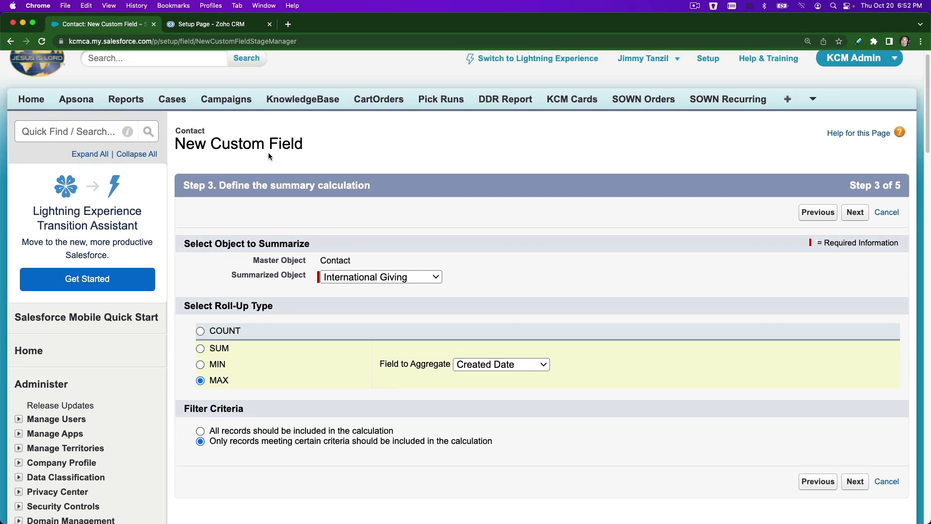
pyautogui.scroll(-2, 270, 155)
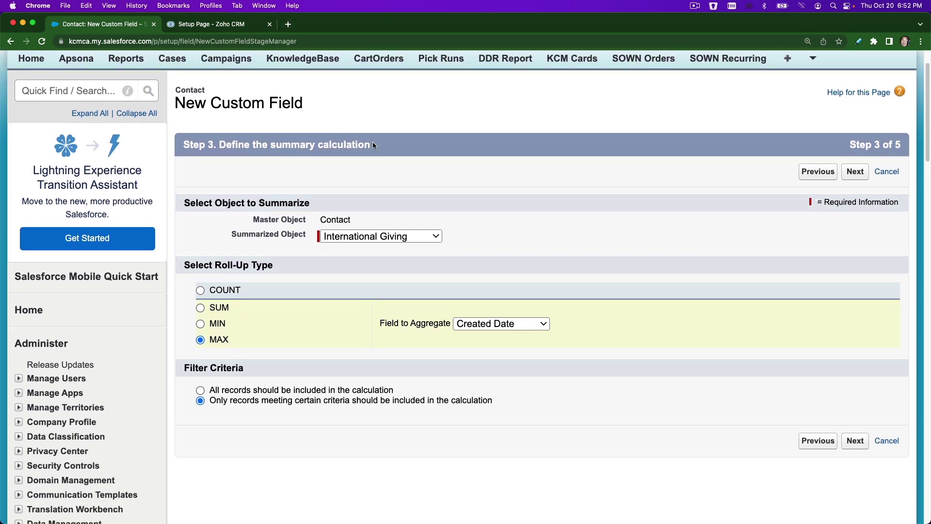
# In a new tab, show Google image results for 'google pixel 7' and select the query
pyautogui.click(288, 24)
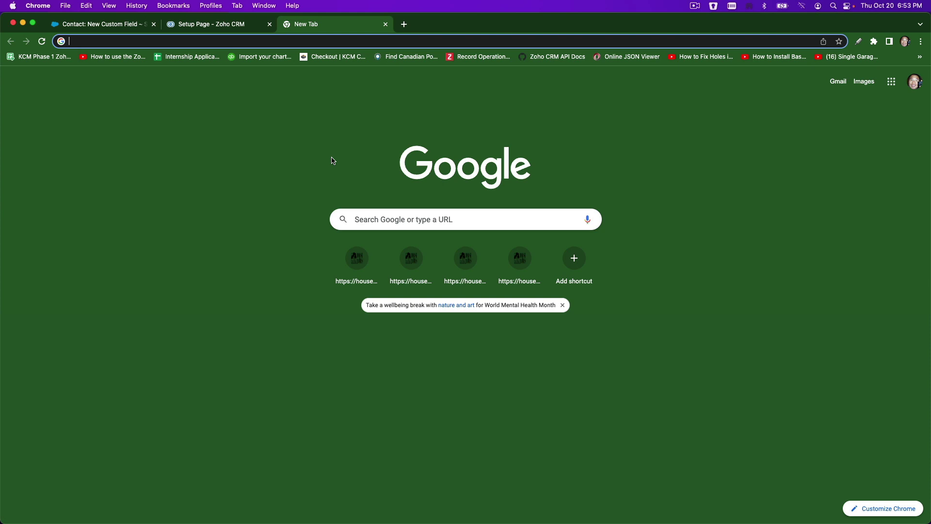
pyautogui.write('googl')
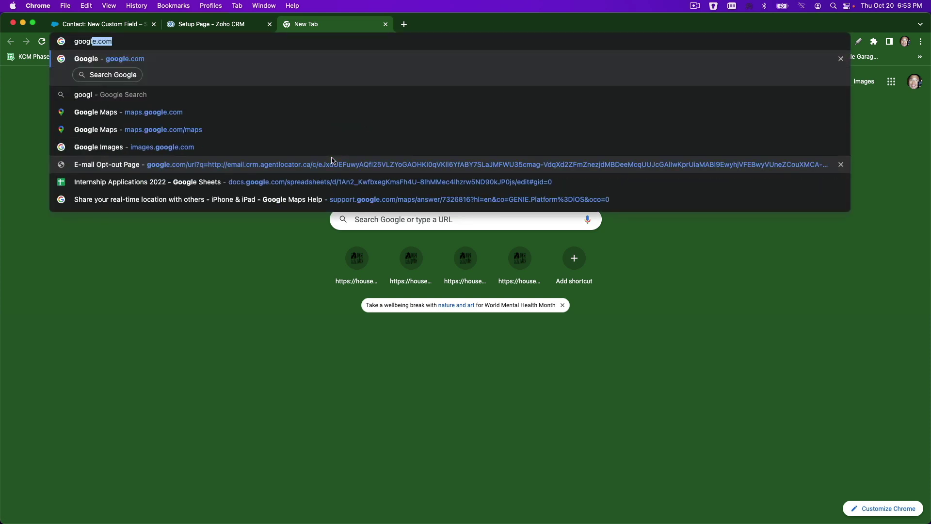
pyautogui.write('e pixel ')
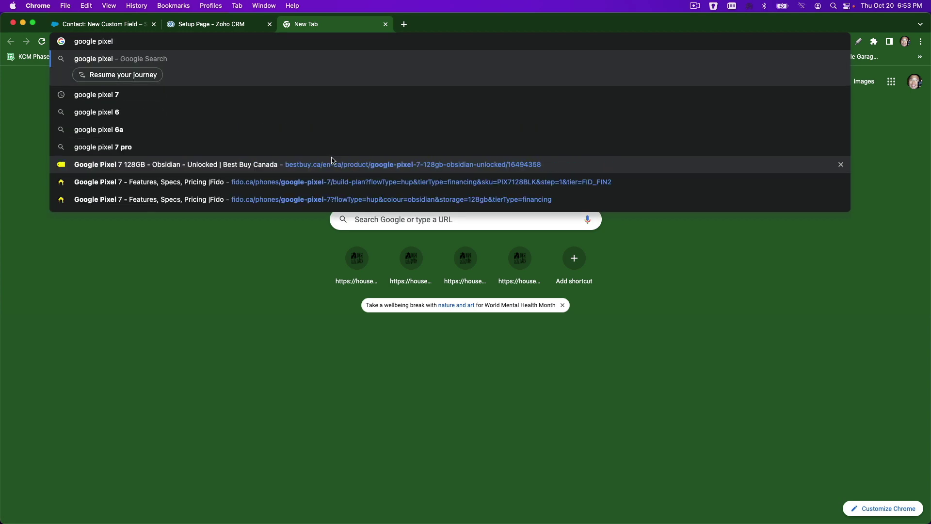
pyautogui.write('7')
pyautogui.press('Return')
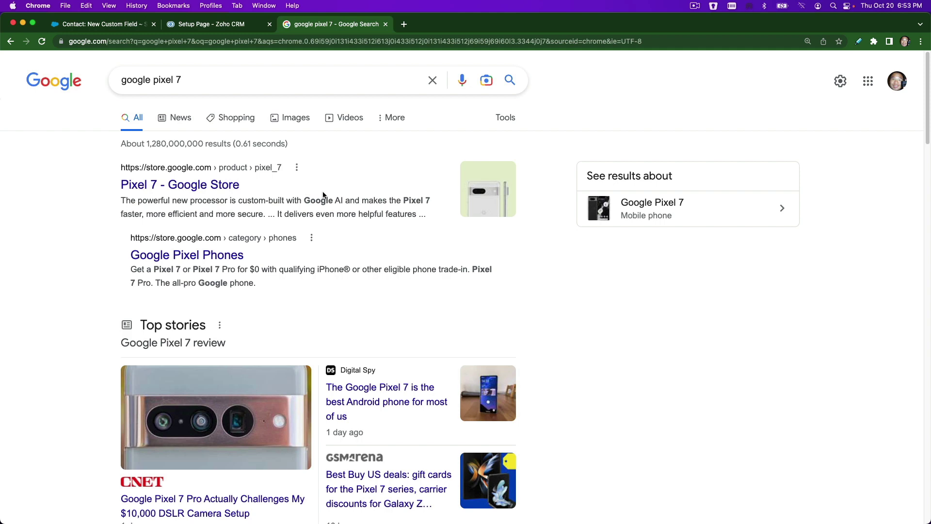
pyautogui.click(289, 122)
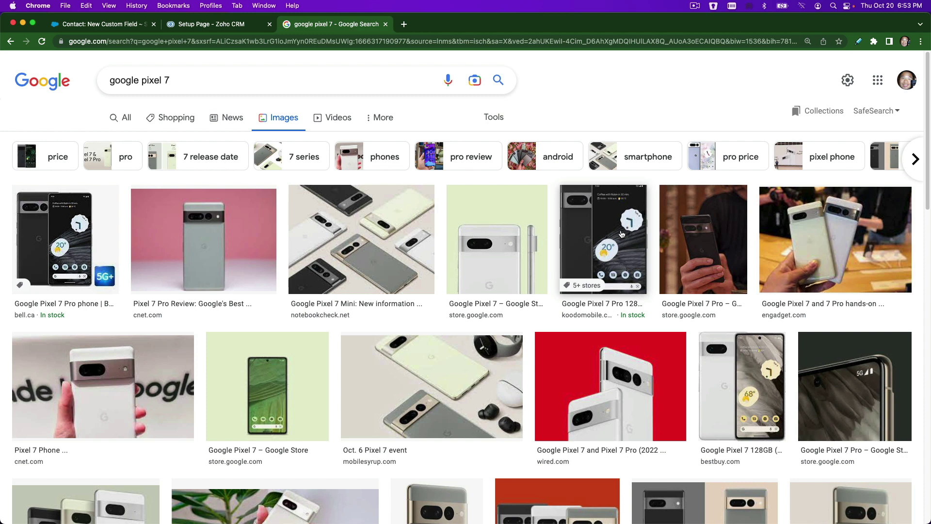
pyautogui.doubleClick(309, 81)
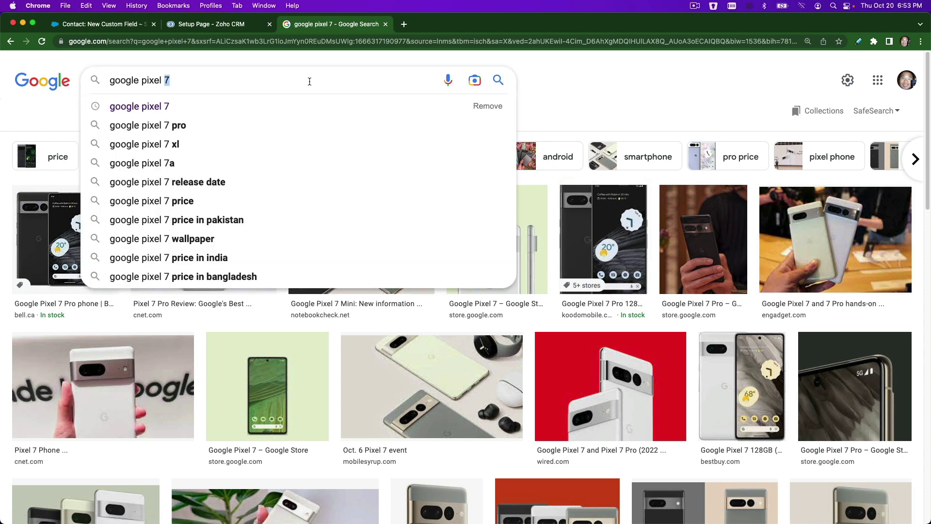
pyautogui.tripleClick(309, 81)
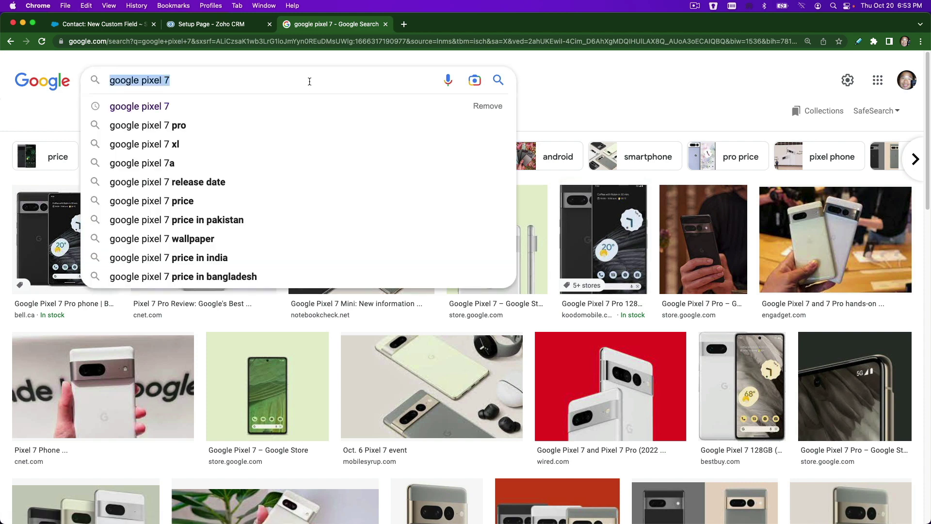
# Search images for 'contact list on a phone' and preview the Everplans phone contacts image
pyautogui.write('co')
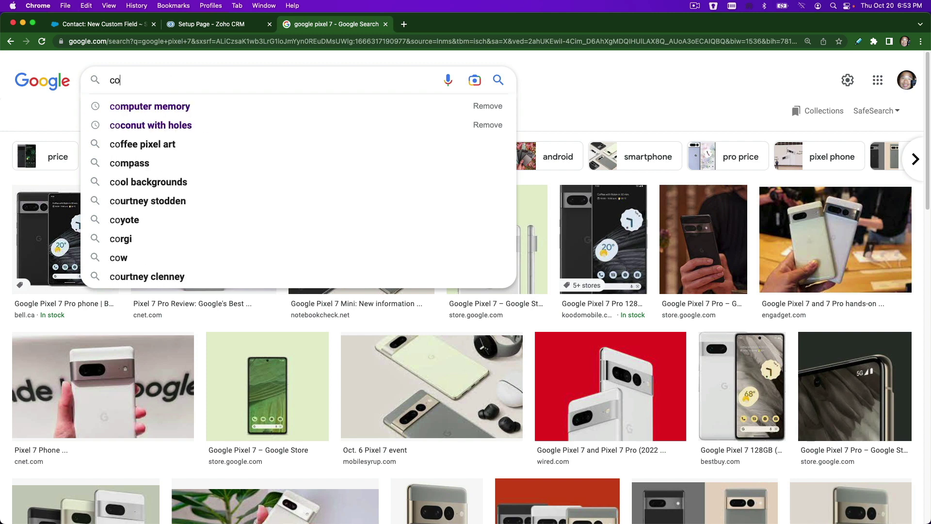
pyautogui.write('ntact list ')
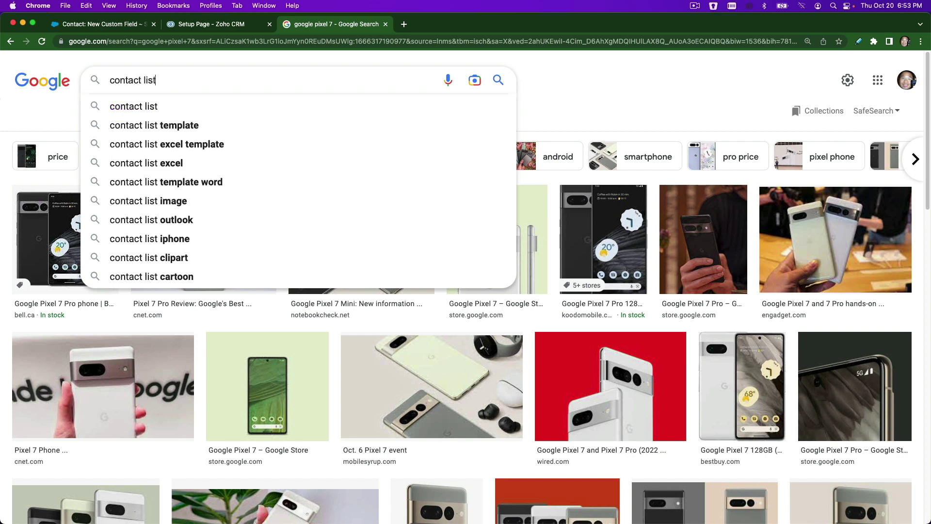
pyautogui.write('on a phone')
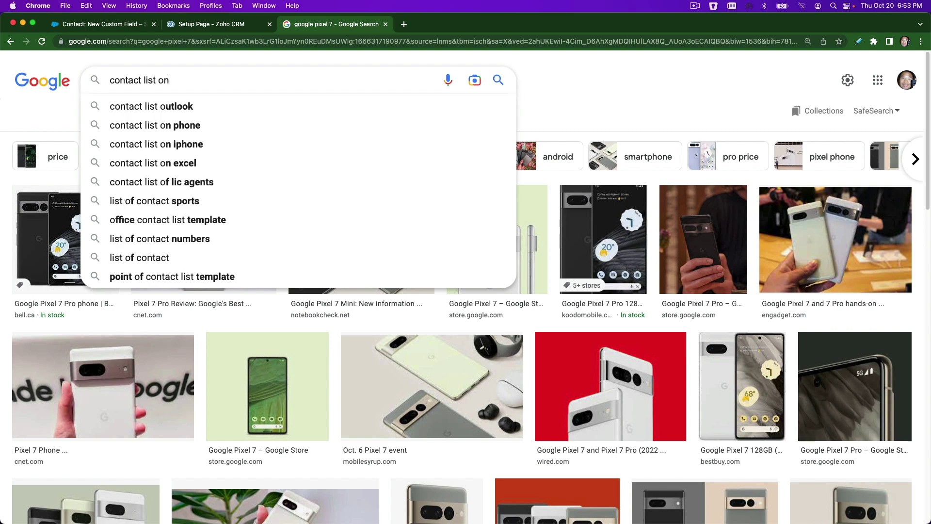
pyautogui.press('Return')
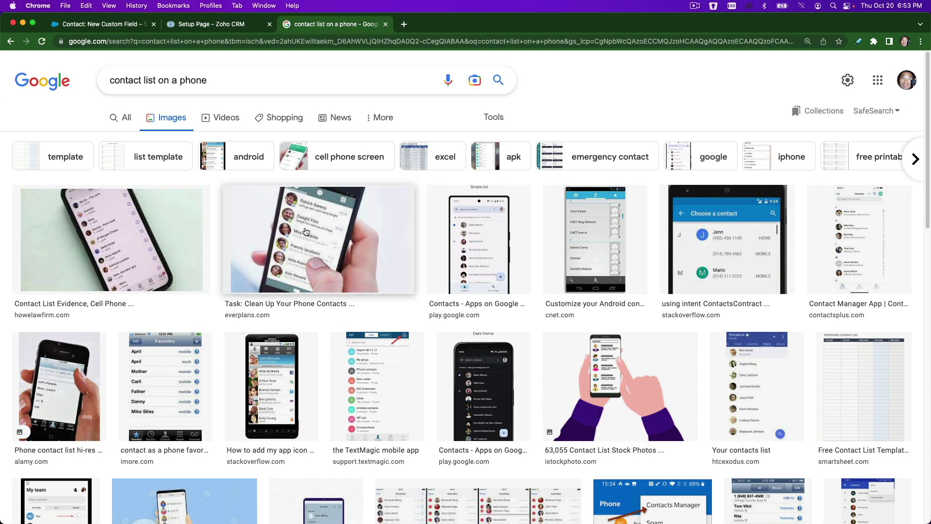
pyautogui.click(306, 231)
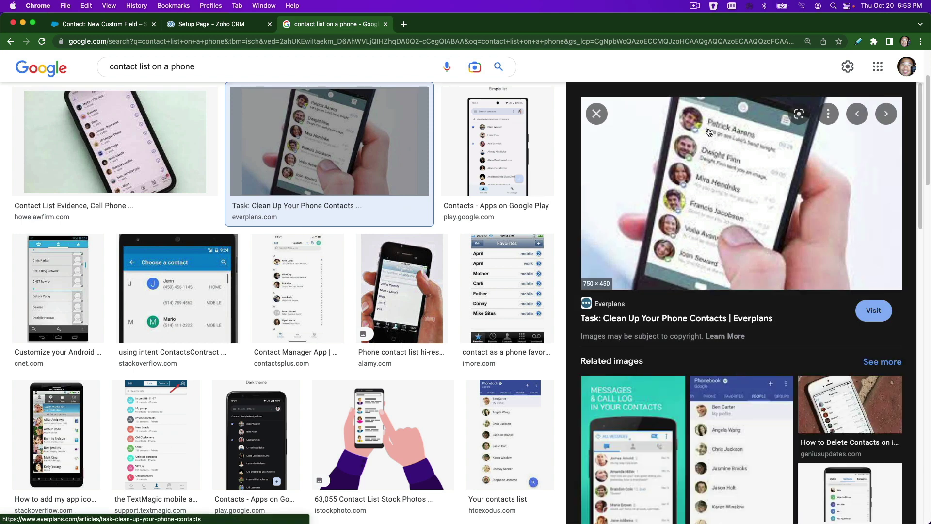
pyautogui.click(104, 27)
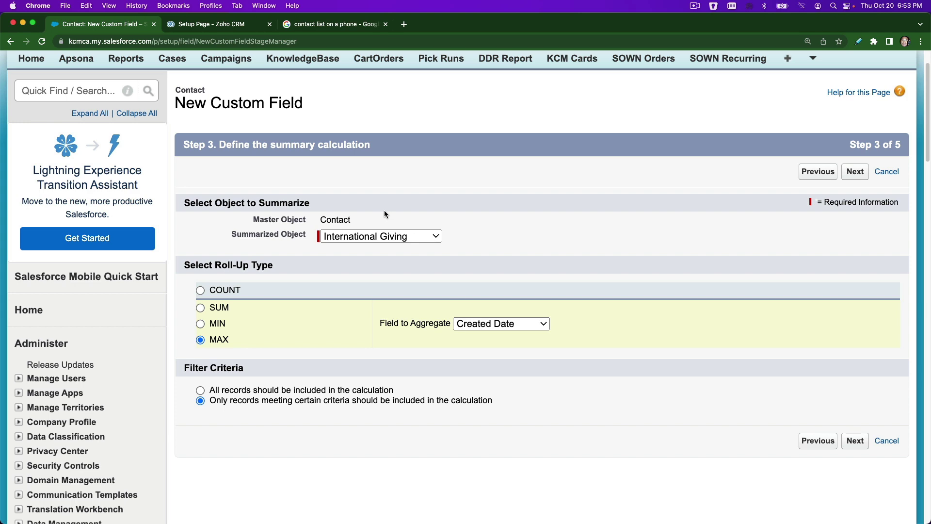
pyautogui.click(321, 29)
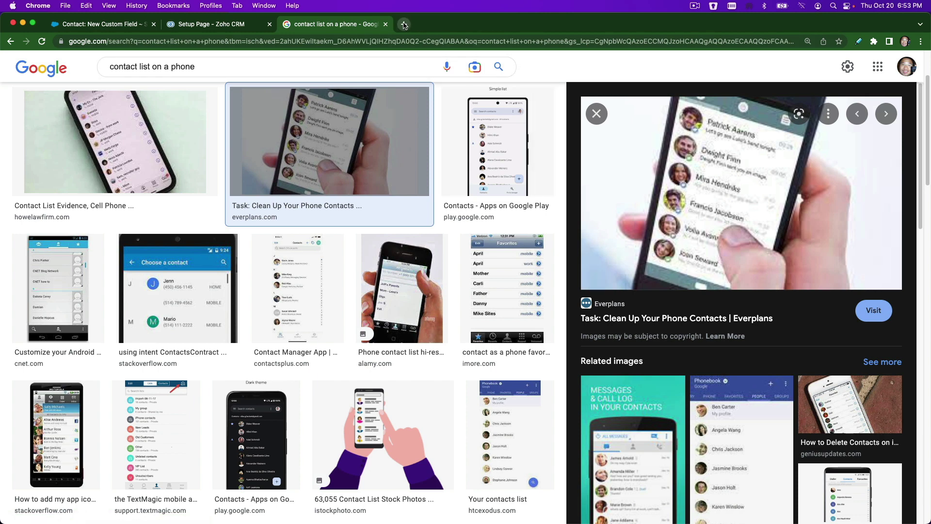
# Replace the query with 'rotary phone' and run the search
pyautogui.tripleClick(350, 71)
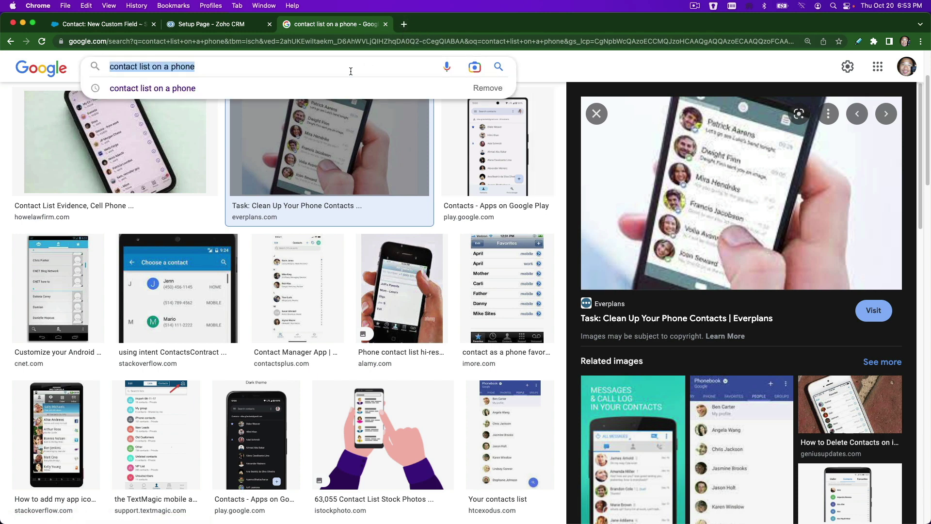
pyautogui.write('roat')
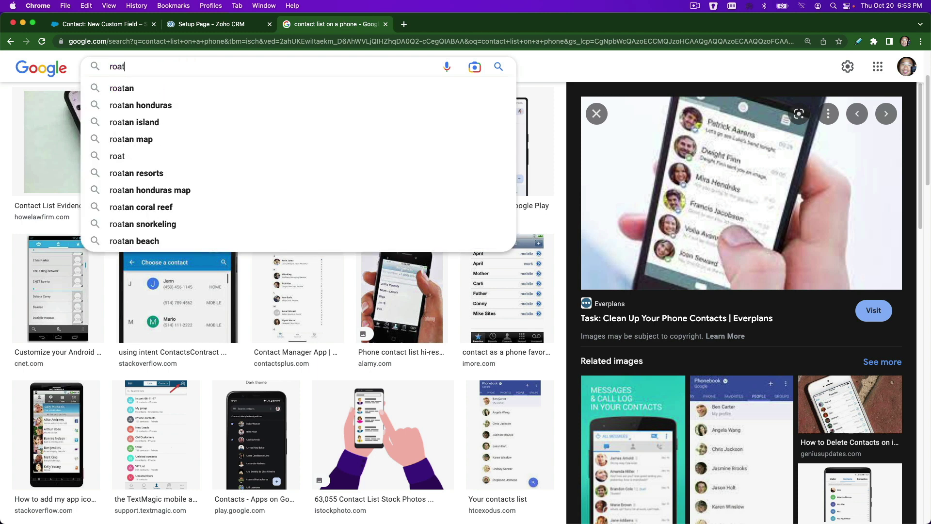
pyautogui.write('ary p')
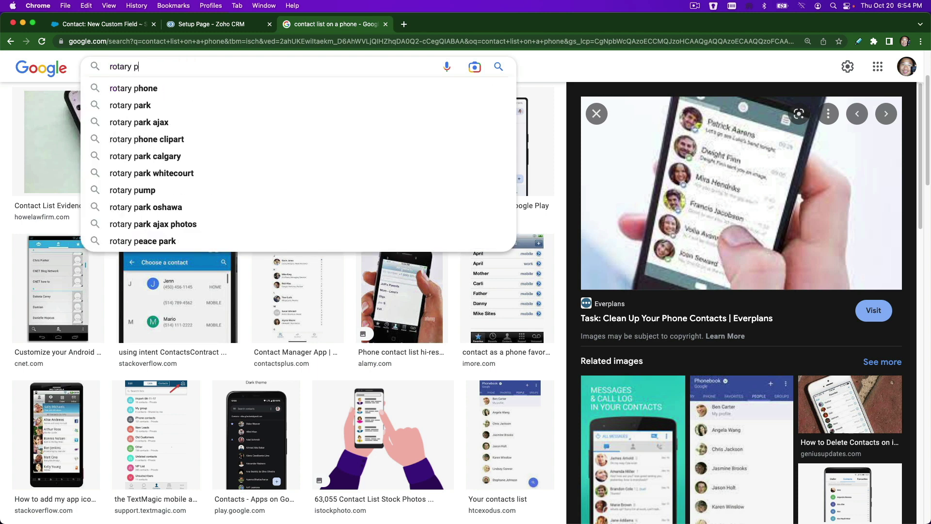
pyautogui.write('hone')
pyautogui.press('Return')
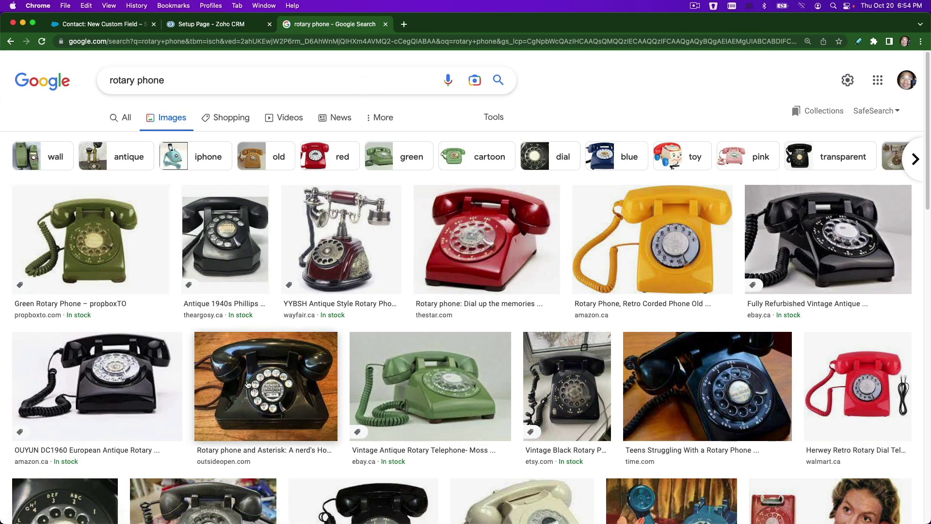
# Refine the search to 'dialing rotary phone' and show its video results
pyautogui.click(197, 45)
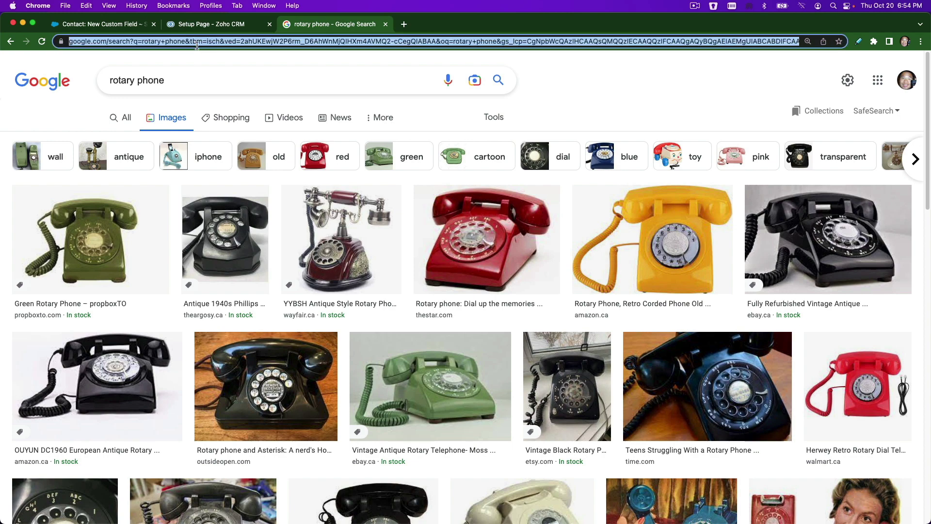
pyautogui.tripleClick(211, 78)
pyautogui.write('diali')
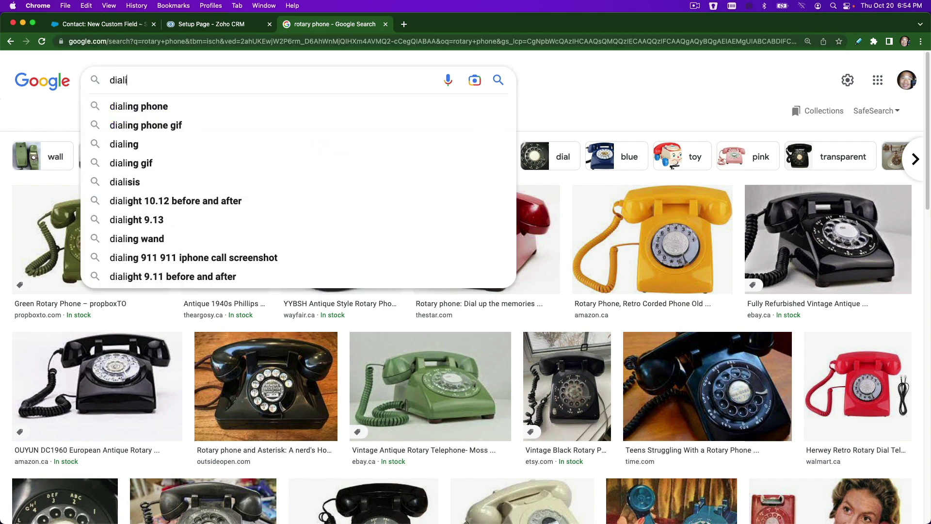
pyautogui.write('ng rotary phone')
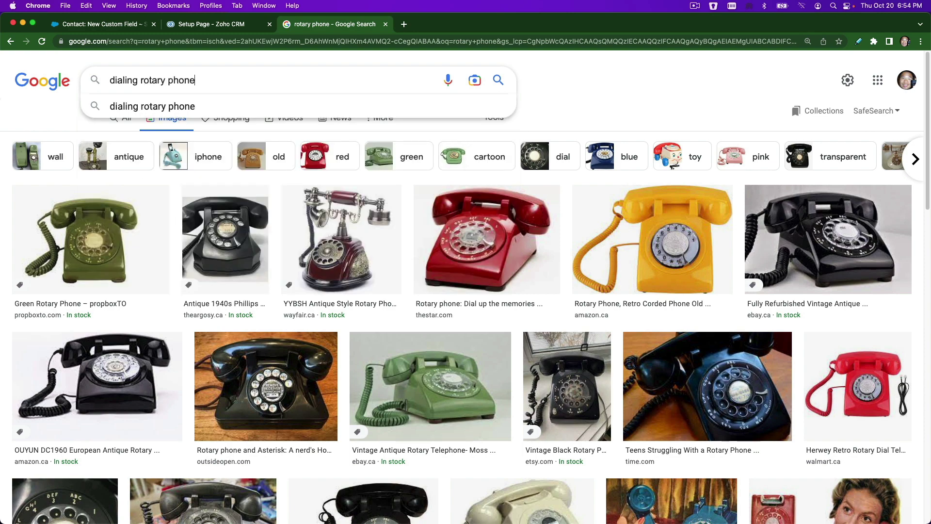
pyautogui.press('Return')
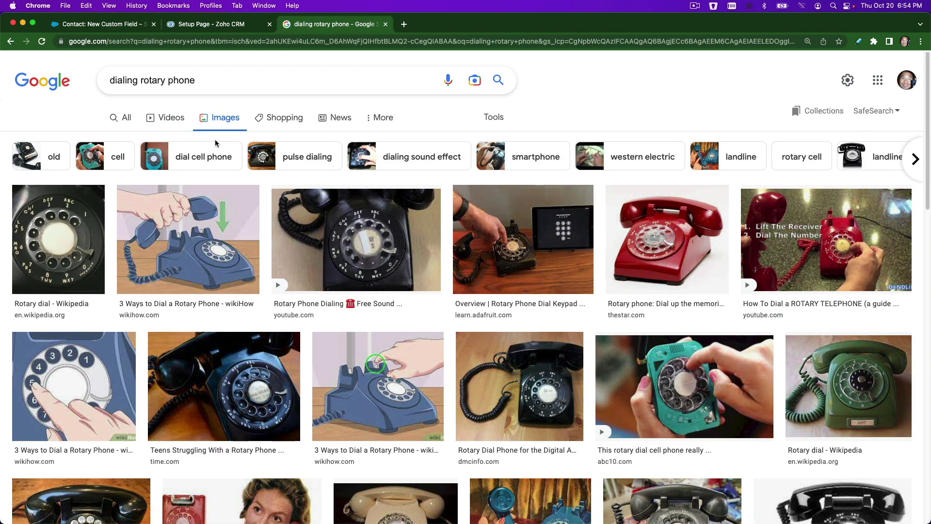
pyautogui.click(163, 119)
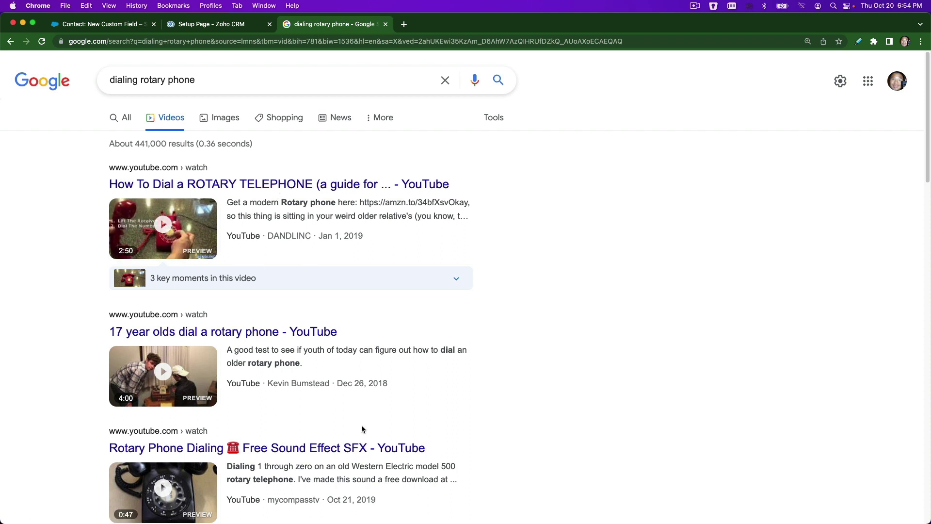
pyautogui.scroll(-3, 362, 429)
# Play the 'Rotary Phone Dialing Free Sound Effect SFX' video on YouTube
pyautogui.click(313, 374)
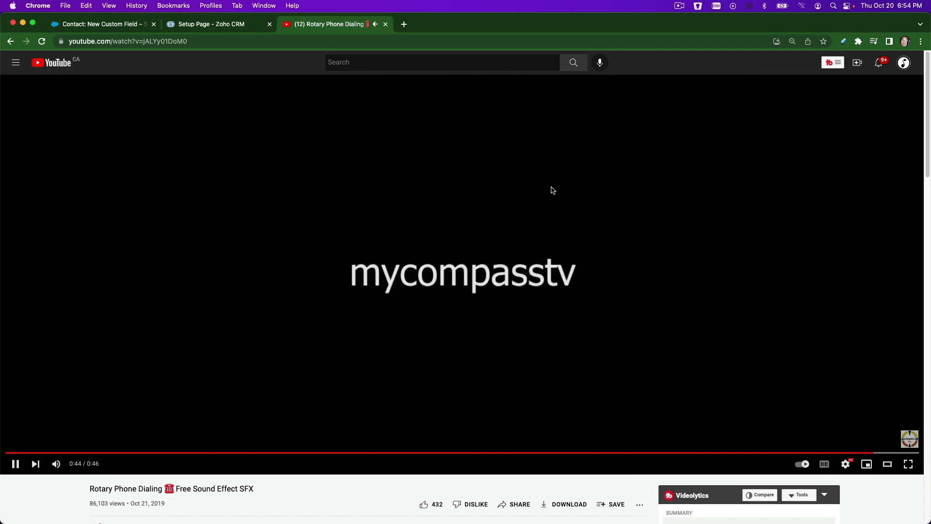
pyautogui.click(385, 24)
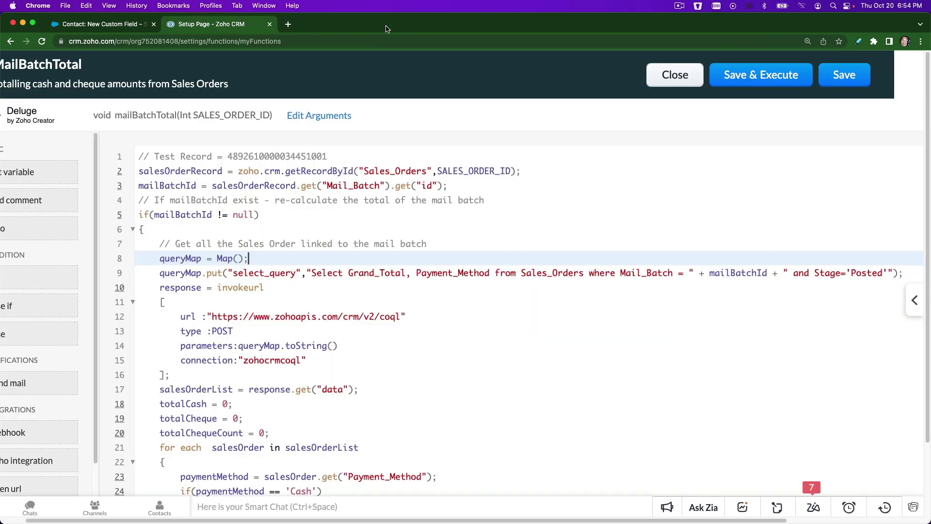
pyautogui.click(511, 180)
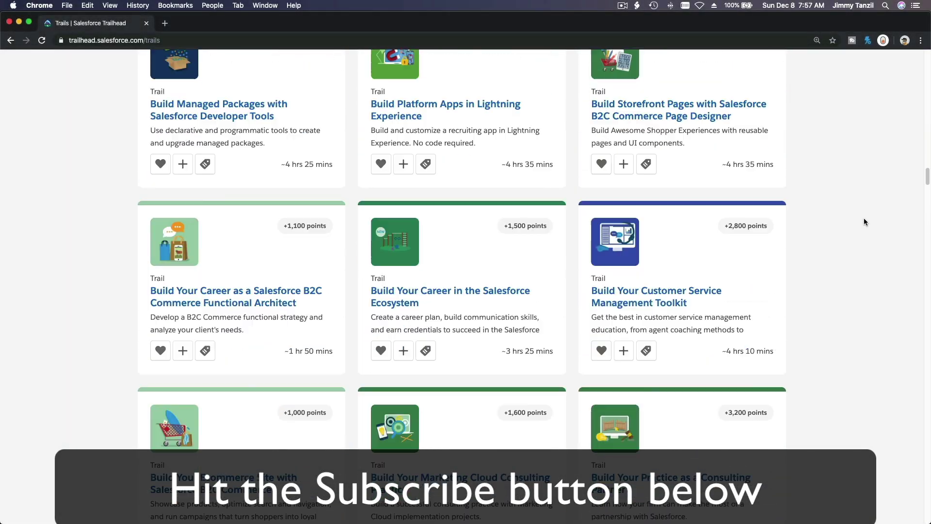
pyautogui.scroll(-15, 864, 222)
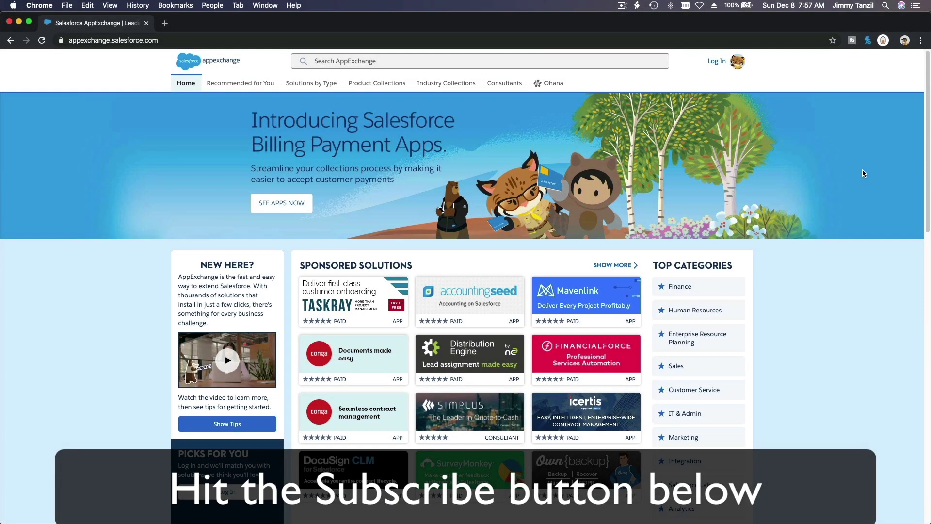
# Scroll the AppExchange home page past Sponsored Solutions and Trending Now to Blaze Your Trail
pyautogui.scroll(-10, 862, 174)
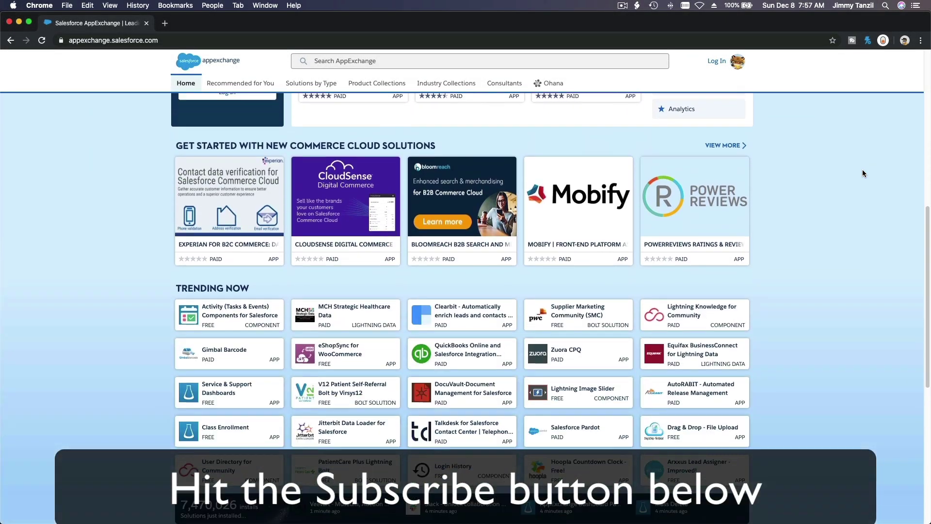
pyautogui.scroll(-5, 862, 174)
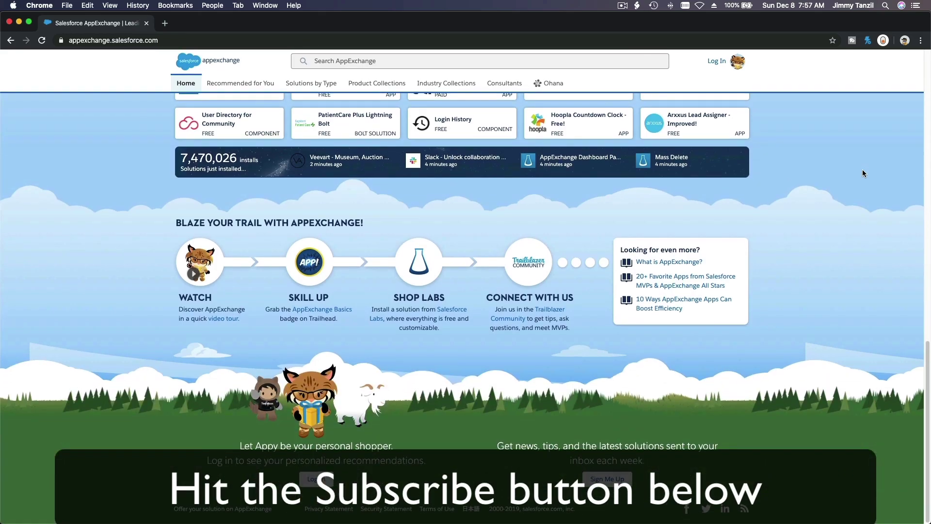